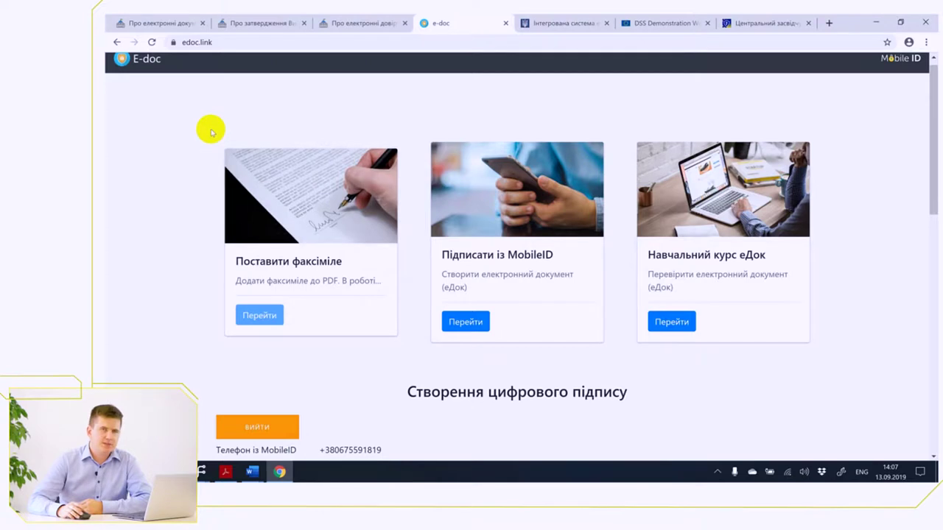
# Open the trusted lists (Довірчі списки) in the embedded signature validation section of the e-doc page.
pyautogui.scroll(-5, 188, 196)
pyautogui.scroll(-3, 187, 196)
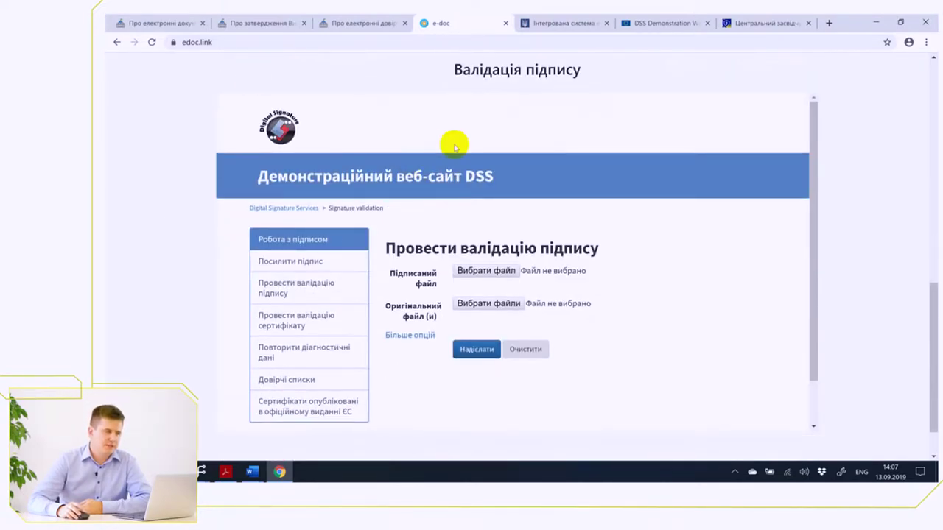
pyautogui.click(536, 176)
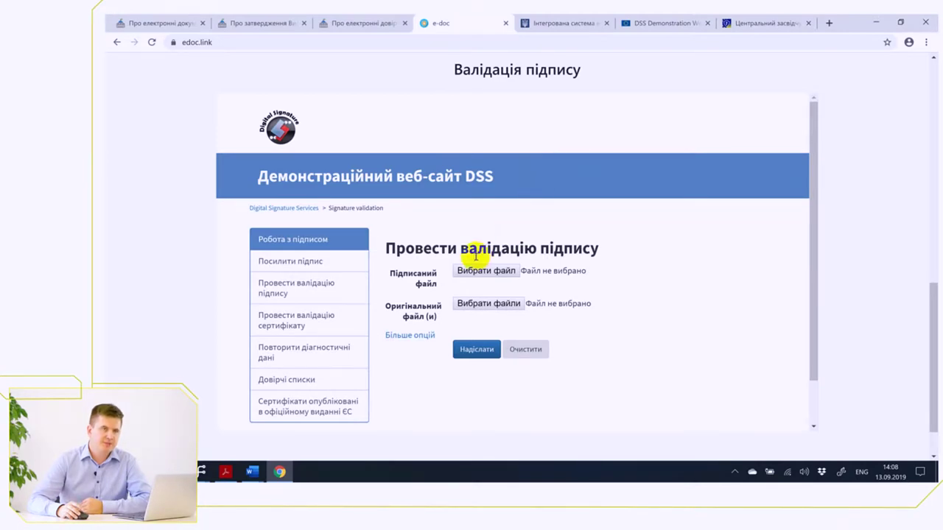
pyautogui.click(300, 380)
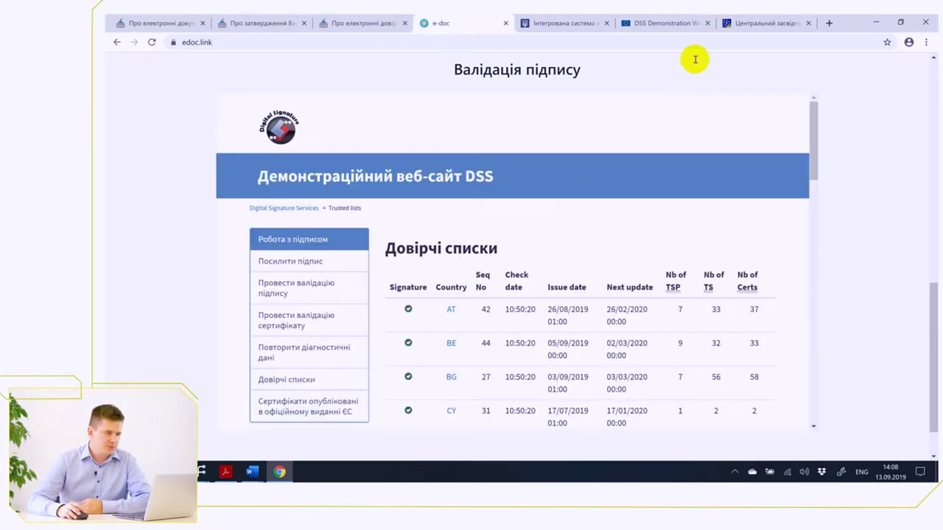
# Switch to the European DSS Demonstration WebApp, open its Trusted Lists page and reload it.
pyautogui.click(661, 25)
pyautogui.scroll(3, 448, 129)
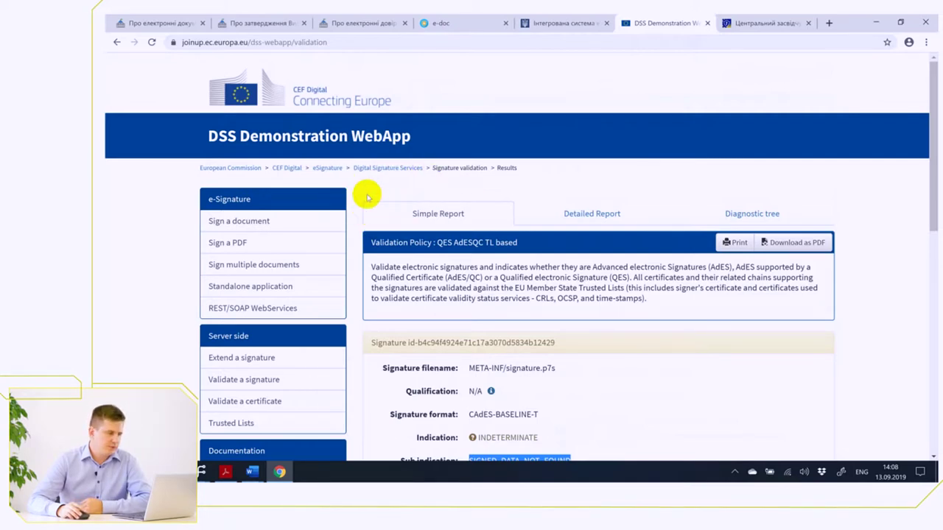
pyautogui.scroll(-3, 364, 196)
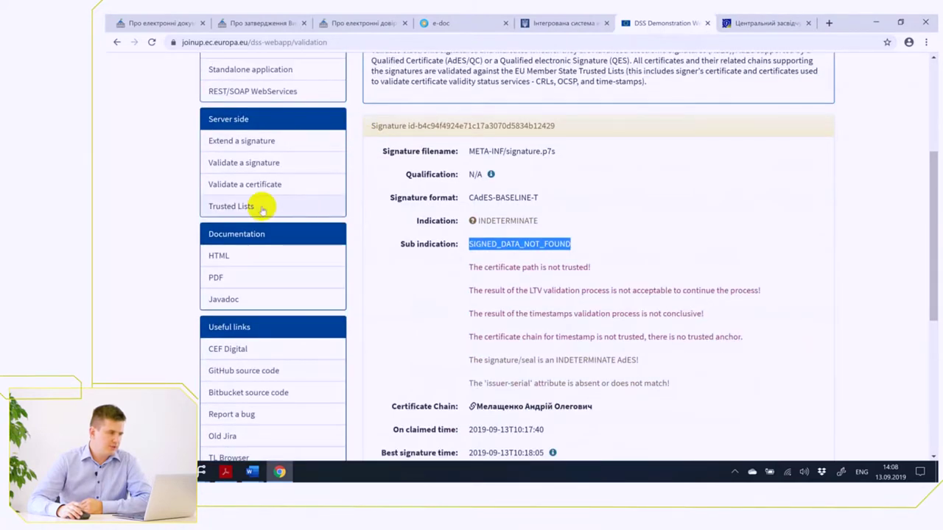
pyautogui.click(240, 208)
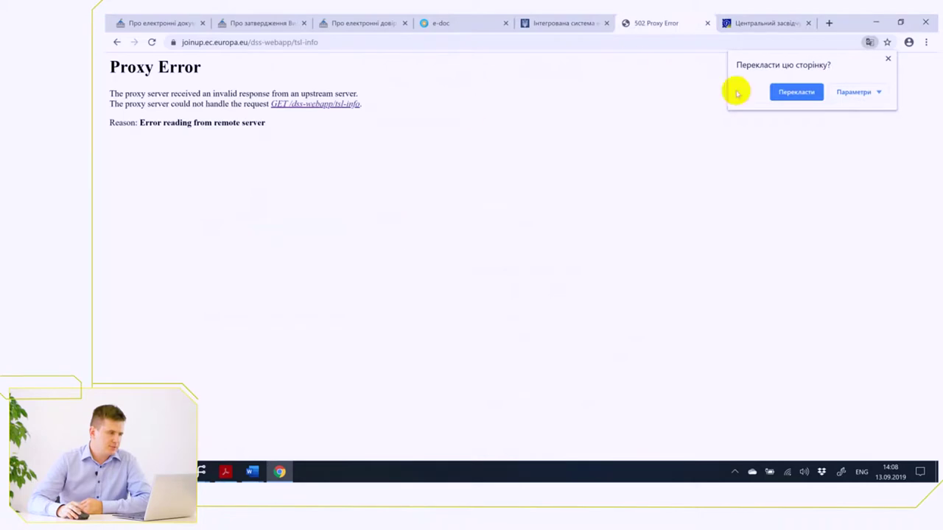
pyautogui.click(152, 42)
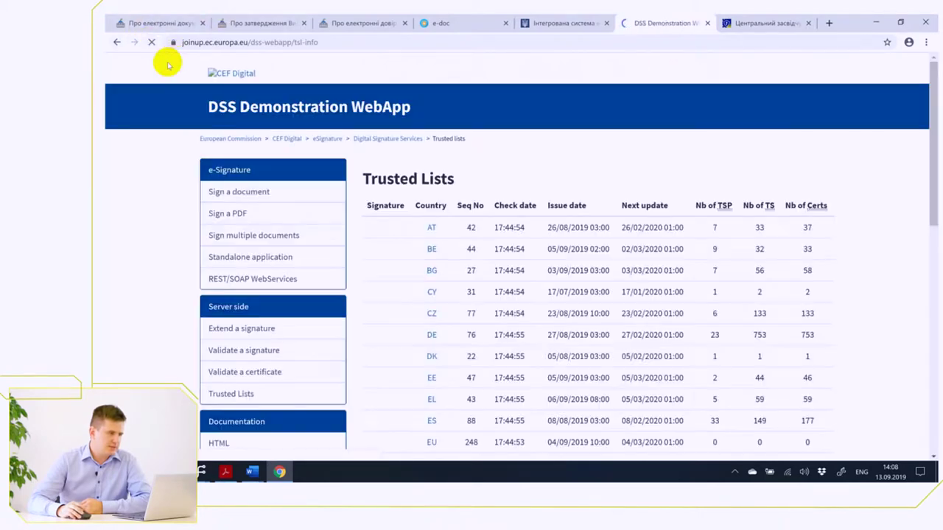
# Examine which countries are included in the DSS Demonstration WebApp's Trusted Lists table.
pyautogui.scroll(-3, 520, 295)
pyautogui.scroll(-4, 520, 297)
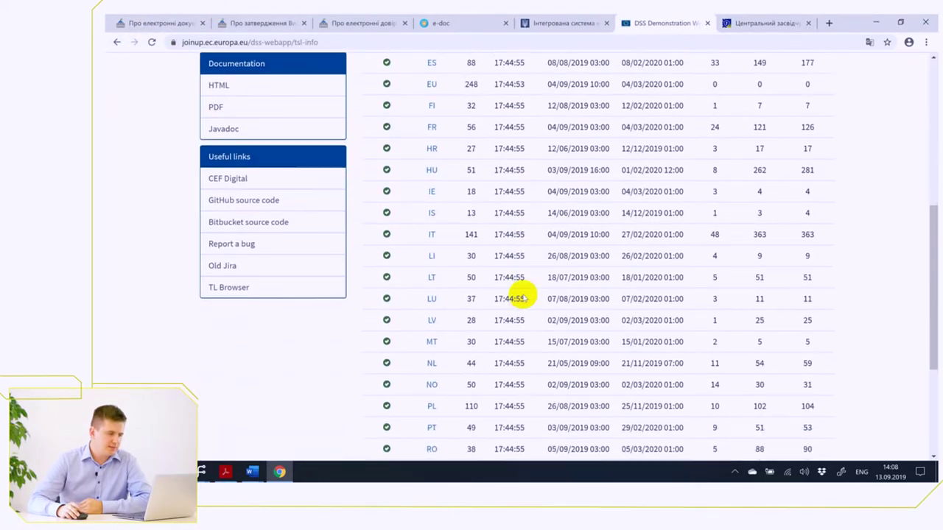
pyautogui.scroll(10, 475, 355)
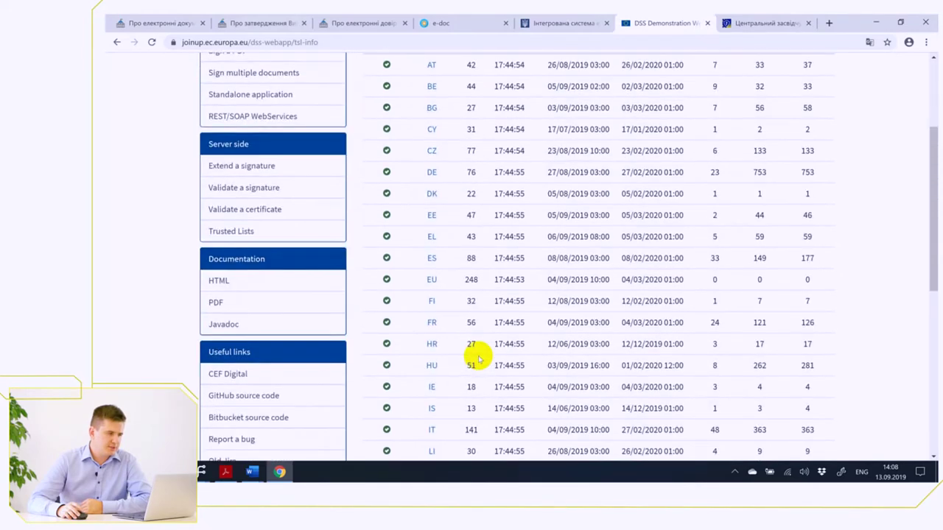
pyautogui.scroll(-10, 476, 355)
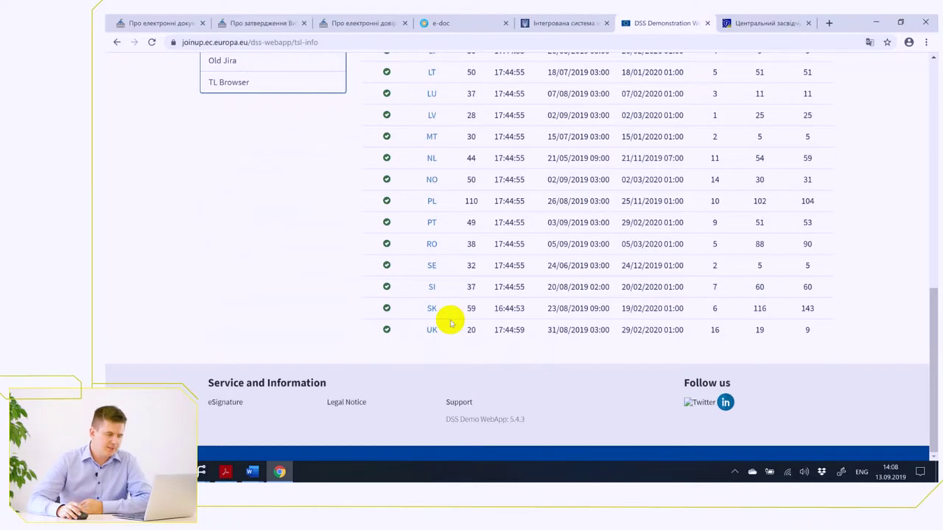
pyautogui.scroll(10, 453, 320)
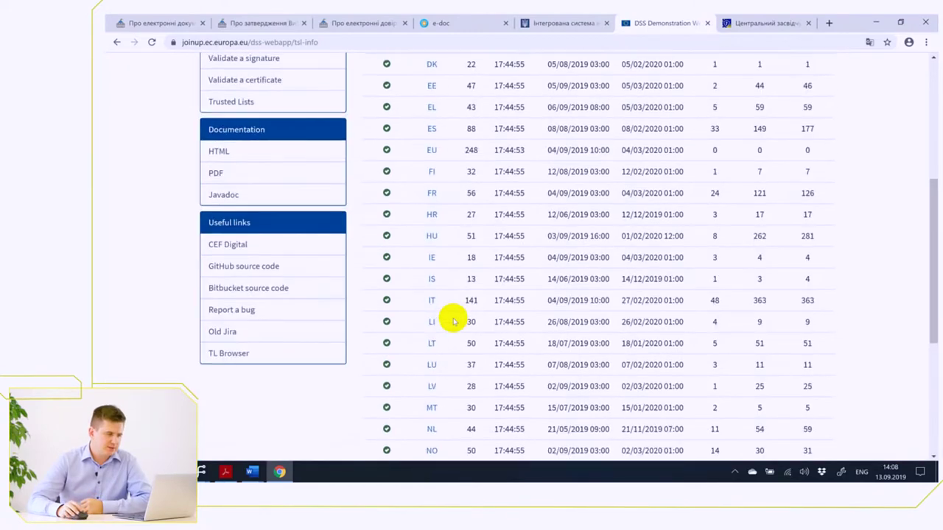
pyautogui.scroll(-10, 453, 321)
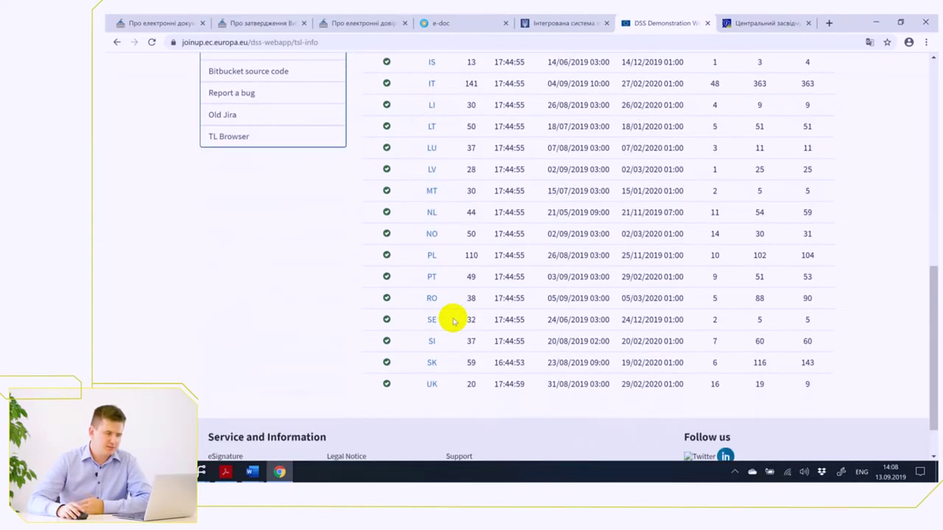
pyautogui.scroll(10, 475, 316)
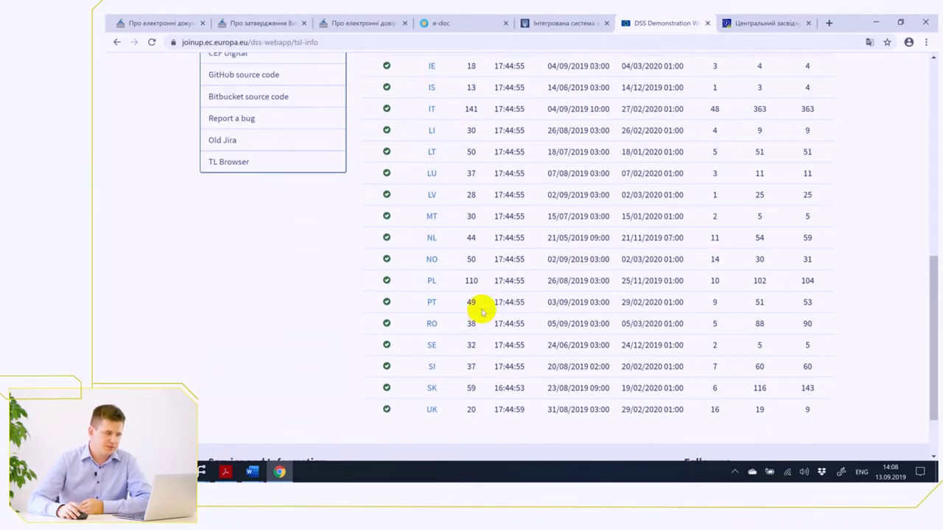
pyautogui.scroll(-2, 295, 258)
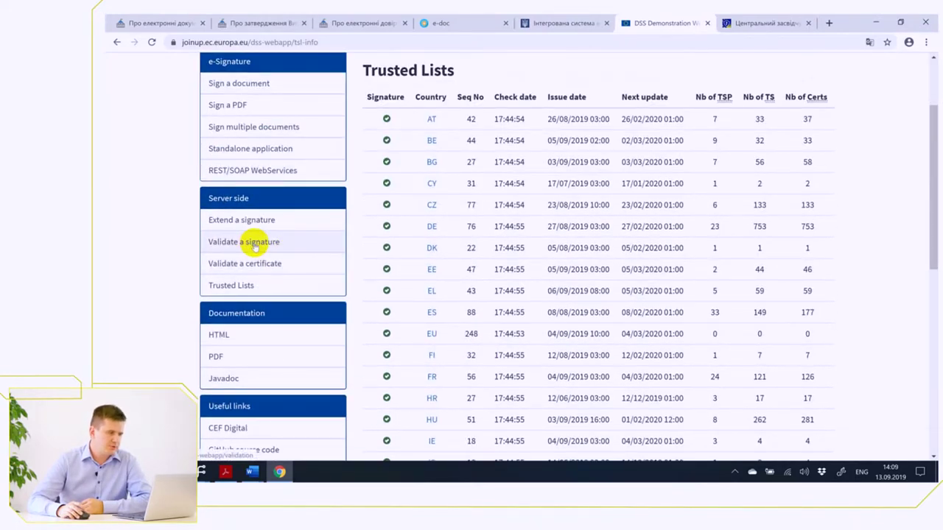
# Validate the signature of signed.zip from the Downloads folder and highlight the sub indication in the resulting report.
pyautogui.click(253, 244)
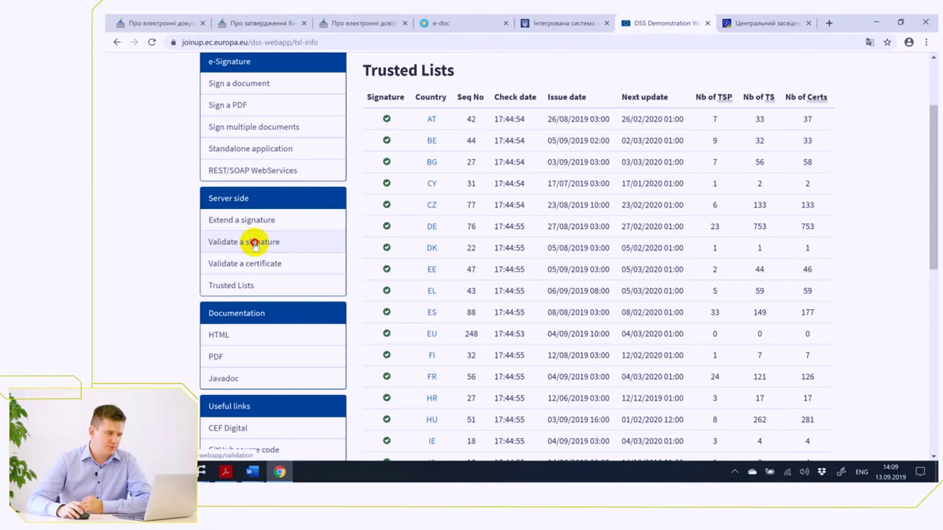
pyautogui.click(467, 230)
pyautogui.doubleClick(231, 114)
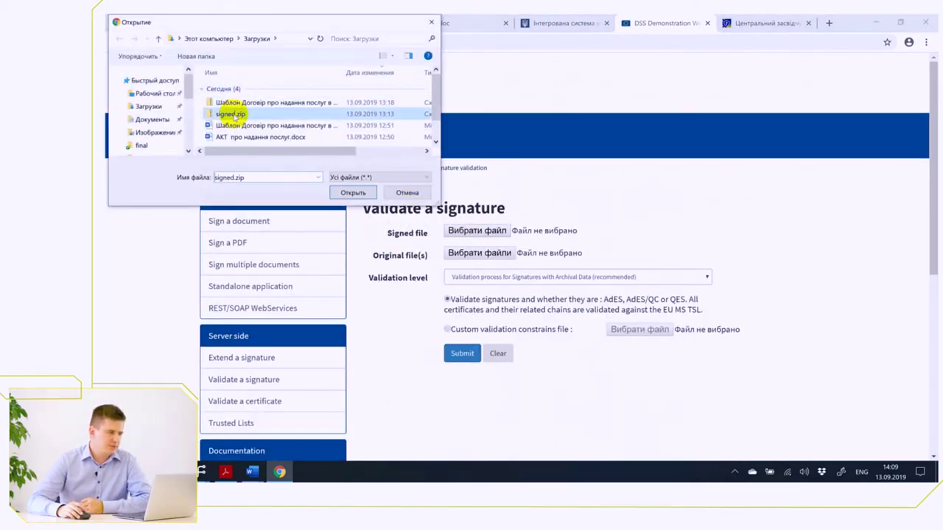
pyautogui.click(462, 354)
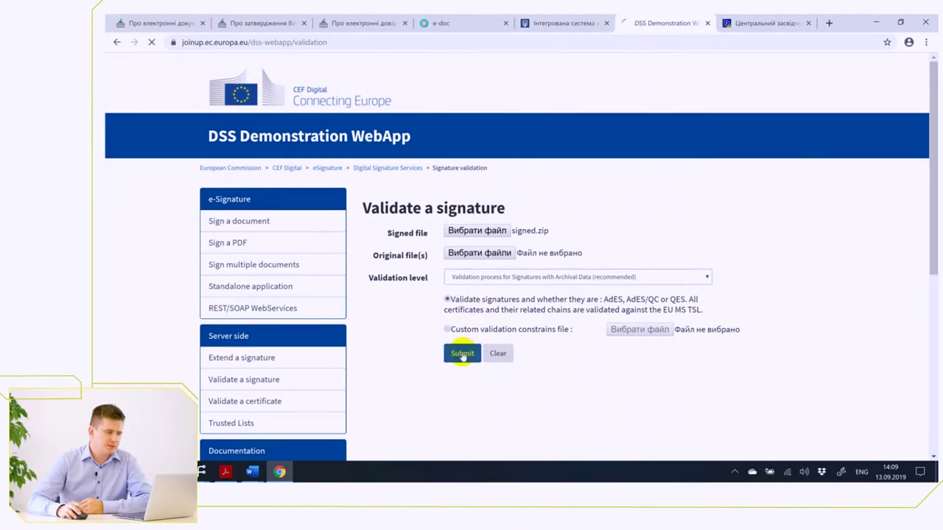
pyautogui.scroll(-3, 402, 280)
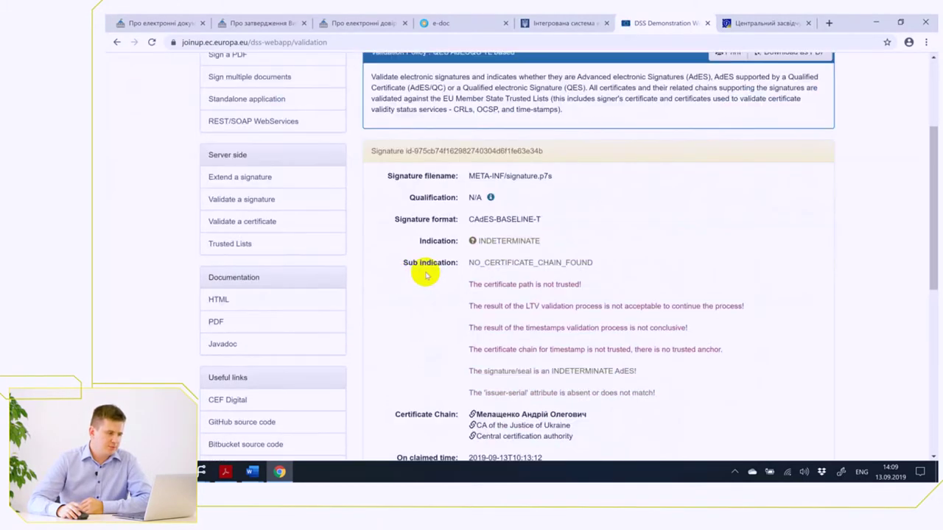
pyautogui.moveTo(470, 263); pyautogui.dragTo(598, 263)
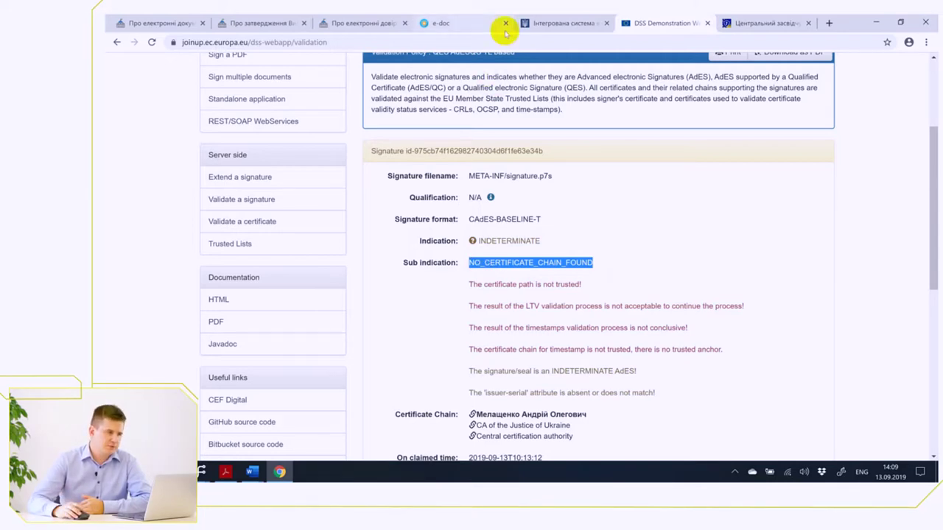
# Return to the e-doc site's trusted lists, find the UA entry and highlight its number of trust service providers.
pyautogui.click(435, 23)
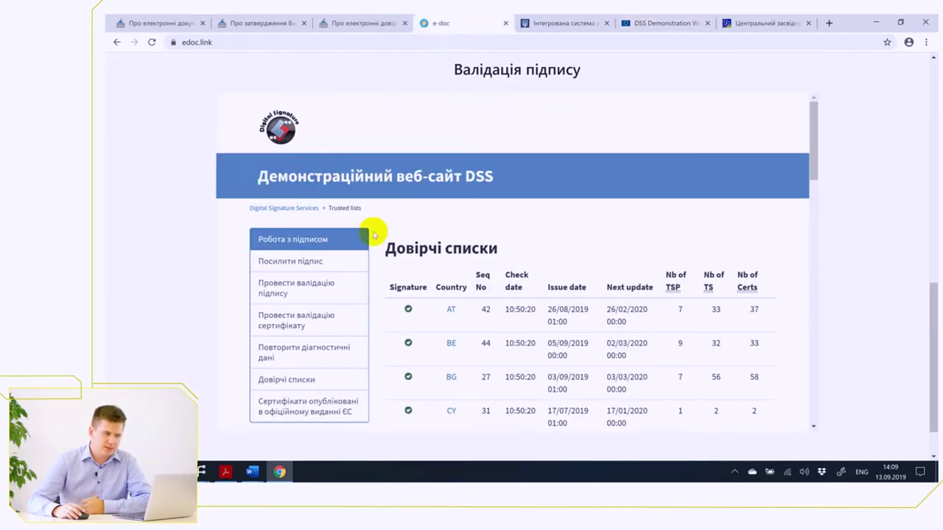
pyautogui.click(300, 379)
pyautogui.scroll(-12, 448, 309)
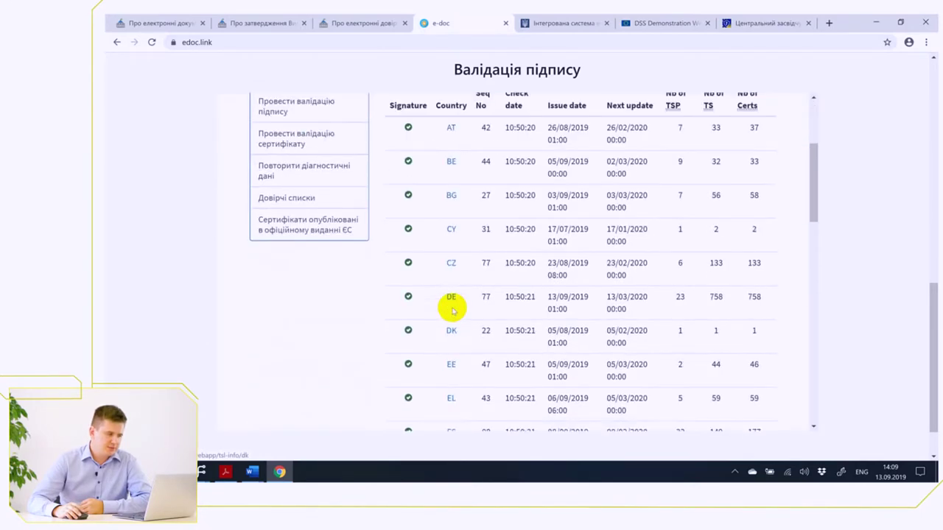
pyautogui.scroll(-2, 451, 309)
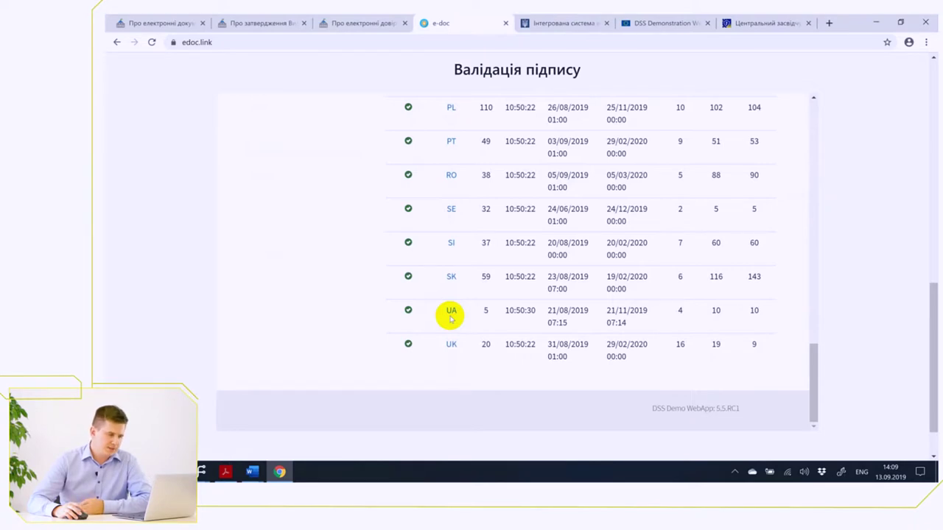
pyautogui.moveTo(673, 311); pyautogui.dragTo(691, 311)
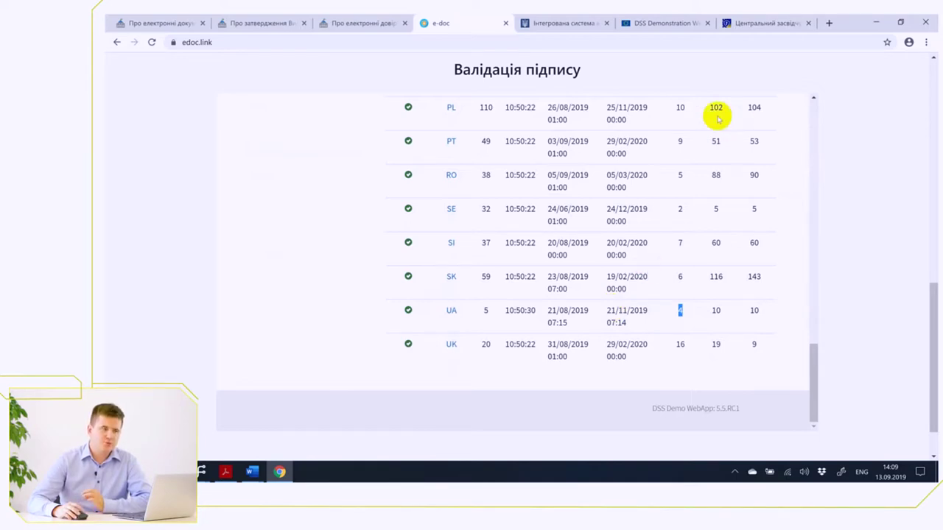
# Switch to the Central certification authority site, open the certificate registry and review the list of qualified trust service providers.
pyautogui.click(755, 23)
pyautogui.scroll(3, 607, 125)
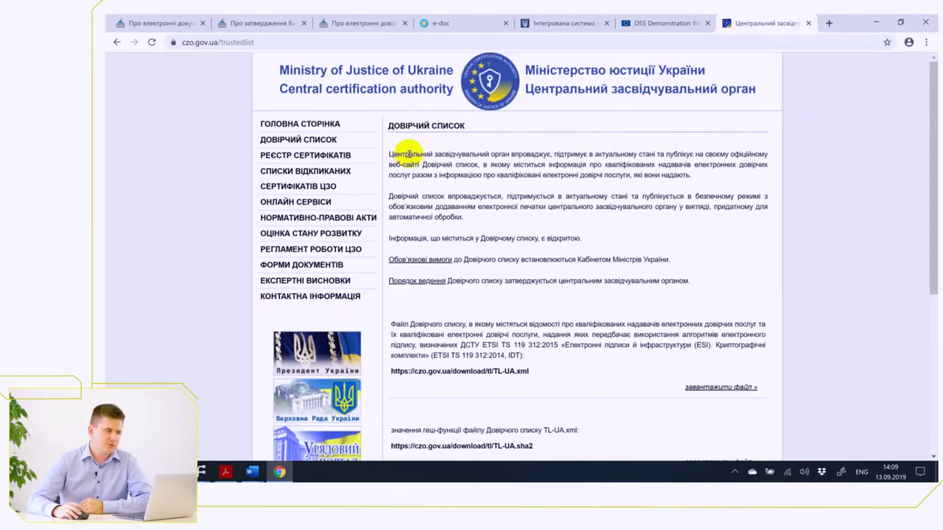
pyautogui.click(327, 154)
pyautogui.scroll(-3, 432, 234)
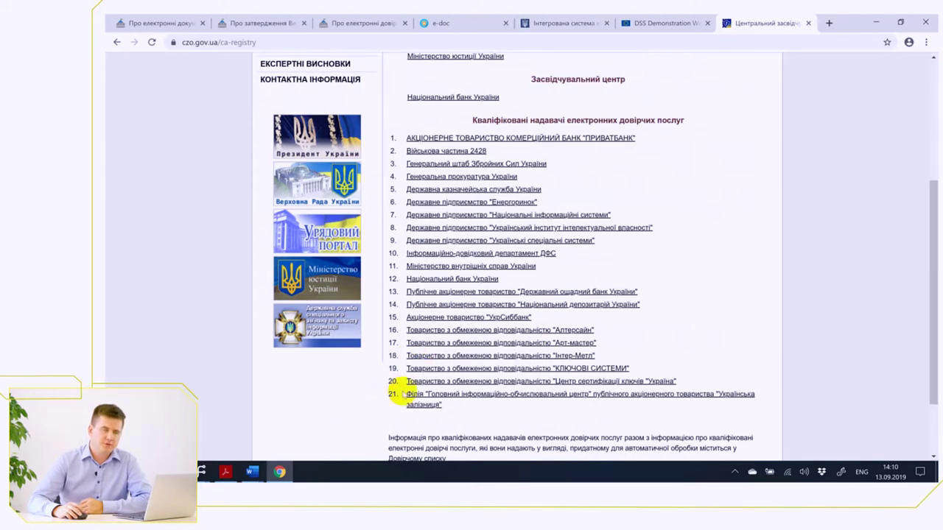
pyautogui.scroll(3, 391, 390)
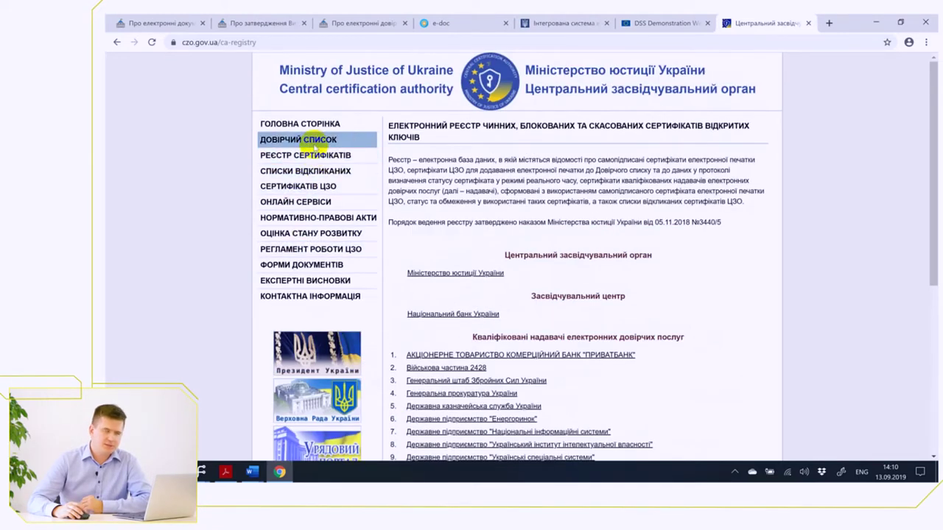
# Open the authority's Довірчий список page and highlight the file names TL-UA.xml and TL-UA-DSTU.xml in turn.
pyautogui.click(306, 140)
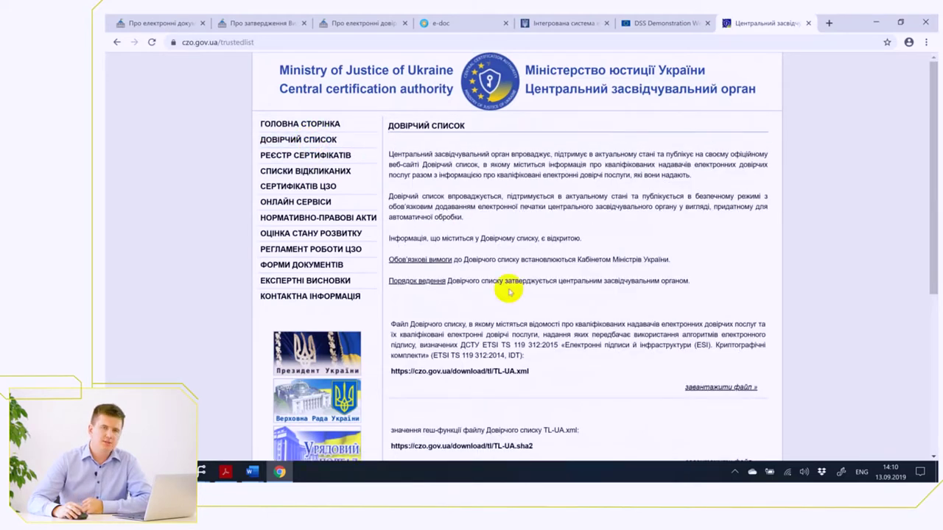
pyautogui.scroll(-3, 514, 267)
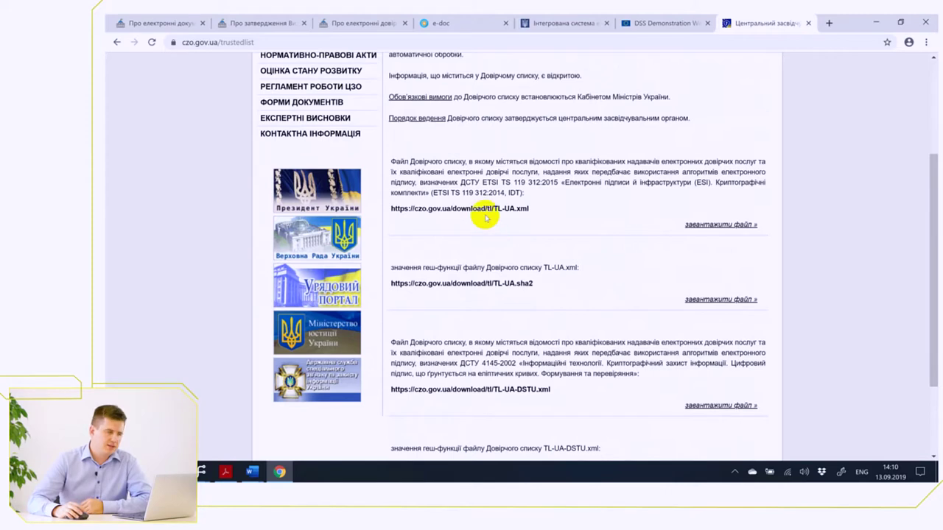
pyautogui.moveTo(492, 209); pyautogui.dragTo(535, 215)
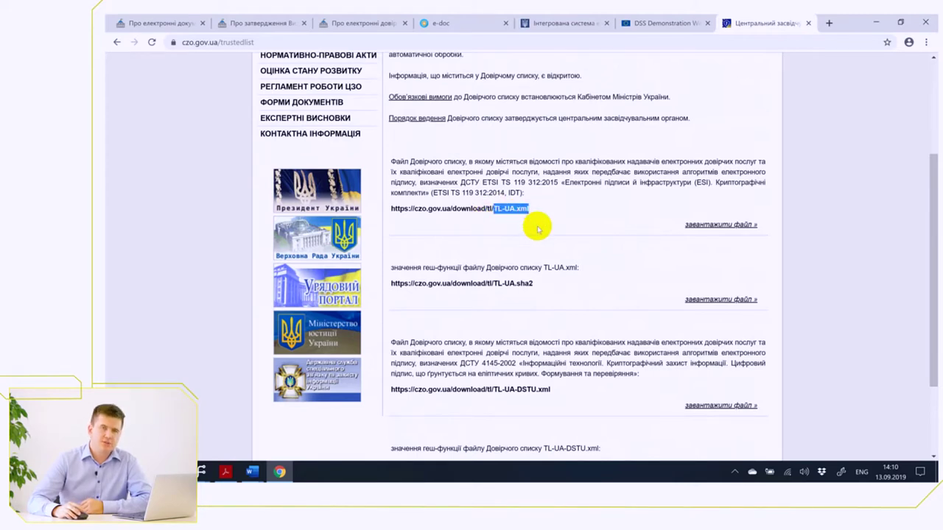
pyautogui.scroll(-2, 538, 228)
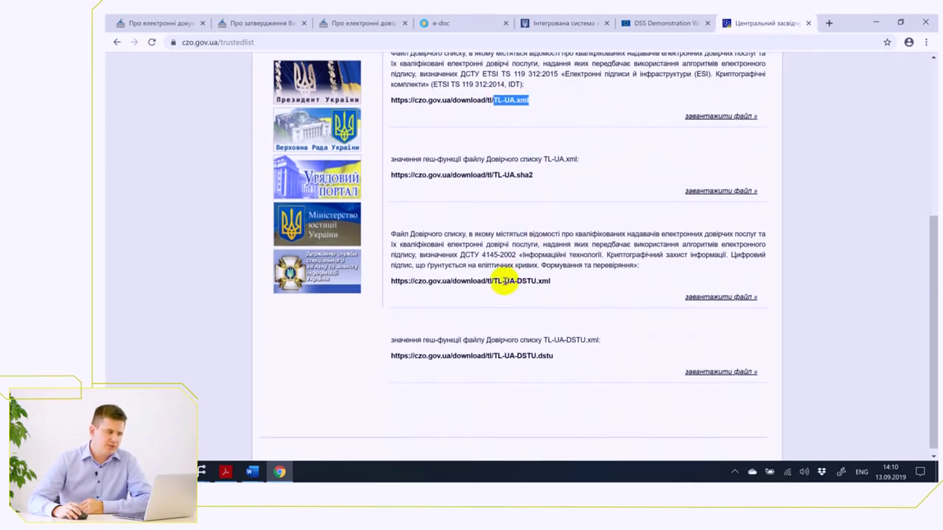
pyautogui.moveTo(494, 283); pyautogui.dragTo(551, 281)
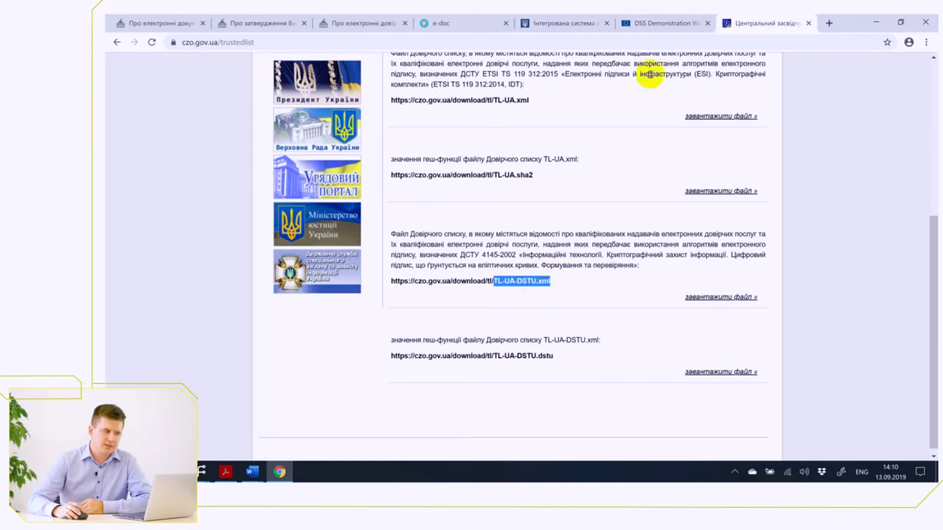
# Go back to the e-doc site's trusted lists, open the UA entry's details and review its trust service providers.
pyautogui.click(653, 24)
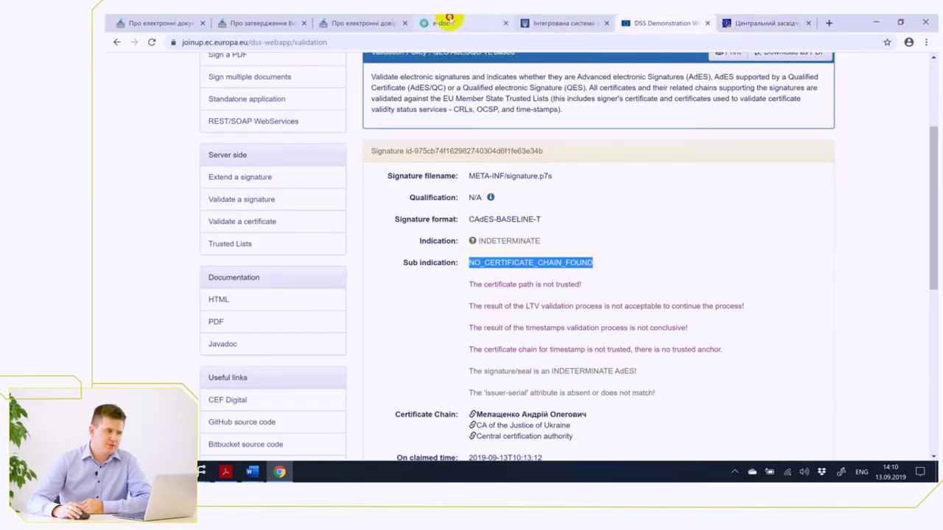
pyautogui.click(445, 23)
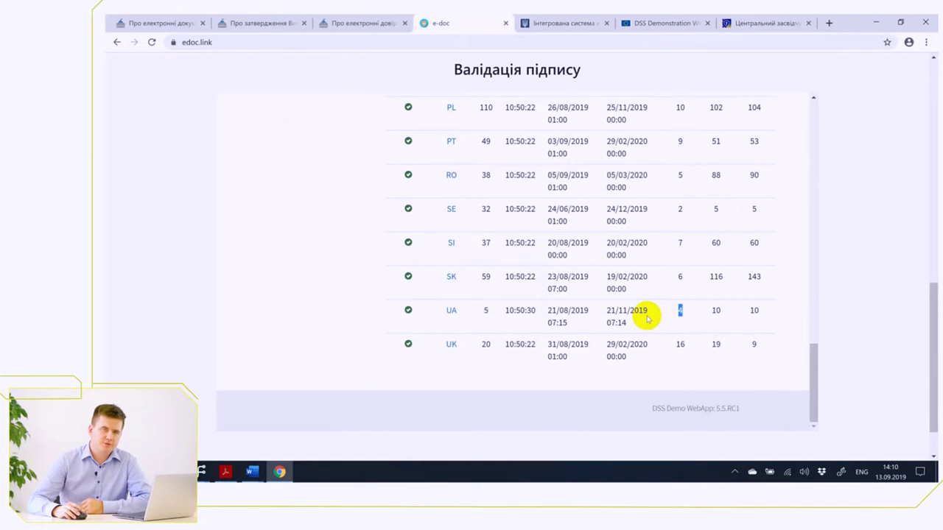
pyautogui.click(453, 312)
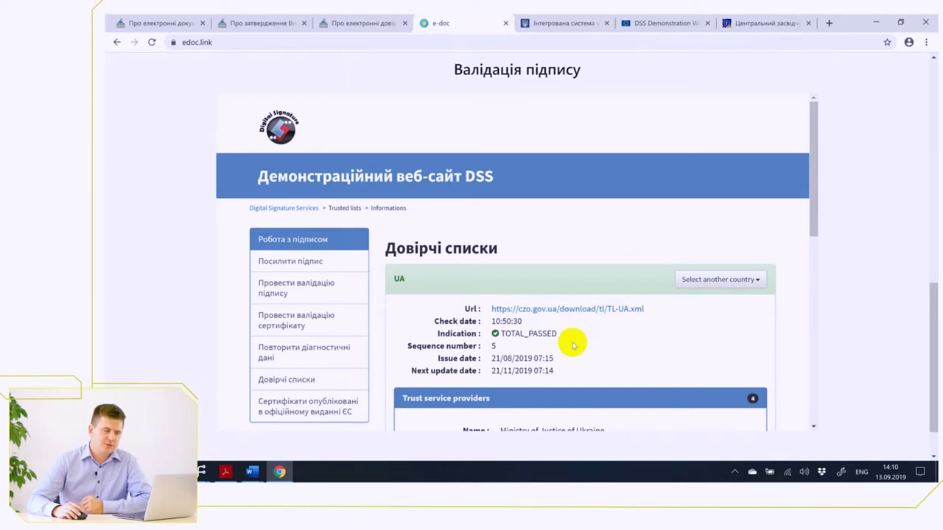
pyautogui.scroll(-1, 606, 339)
pyautogui.scroll(-3, 623, 331)
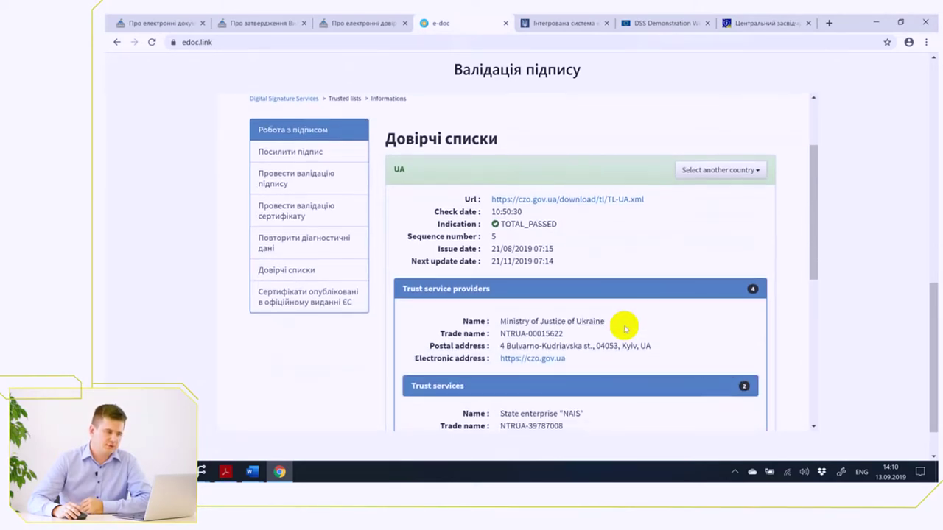
# Highlight the Ministry of Justice of Ukraine entry among the UA trust service providers and briefly expand its trust services.
pyautogui.scroll(-1, 621, 317)
pyautogui.scroll(1, 616, 316)
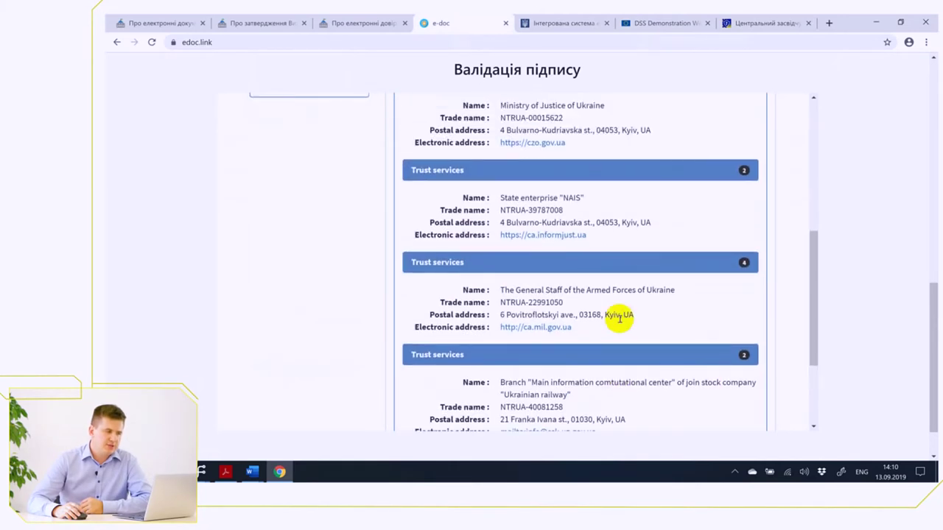
pyautogui.moveTo(497, 161); pyautogui.dragTo(625, 171)
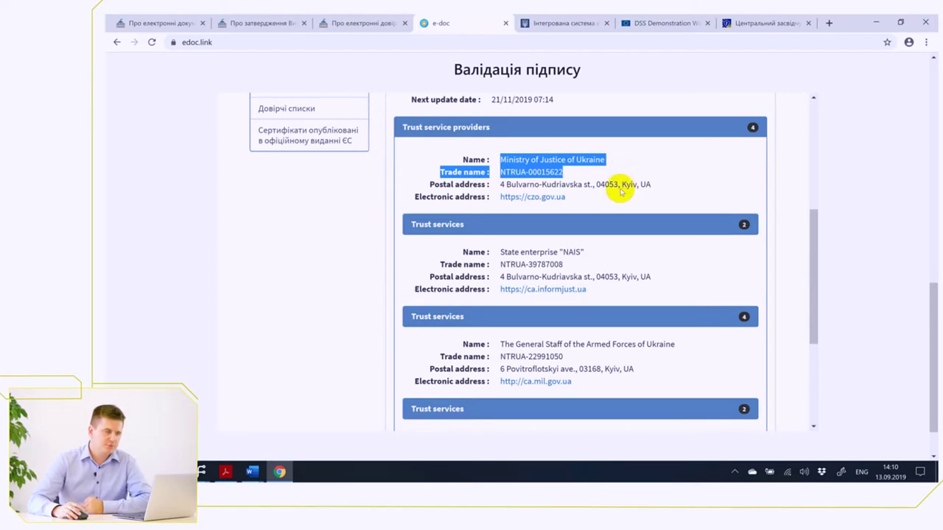
pyautogui.click(608, 223)
pyautogui.click(545, 233)
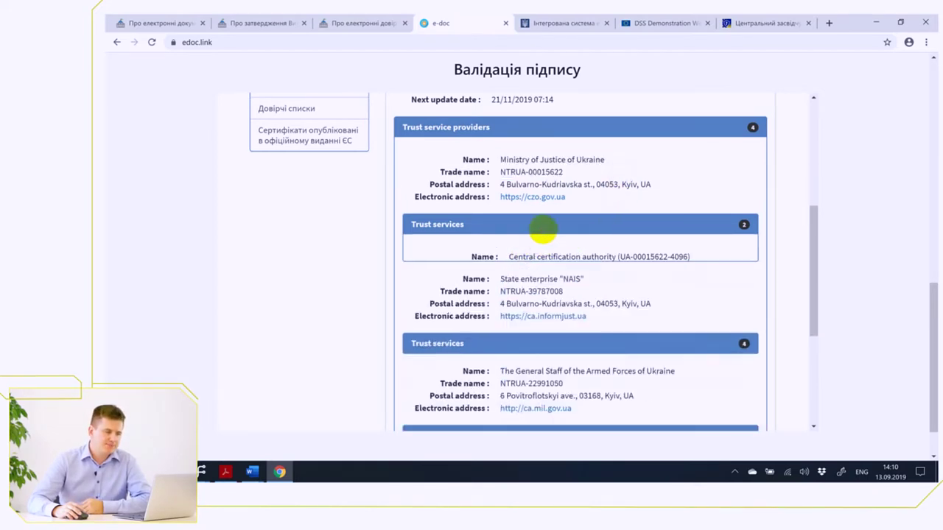
# Highlight the names State enterprise "NAIS" and The General Staff of the Armed Forces of Ukraine and review the rest of the UA list.
pyautogui.moveTo(500, 251); pyautogui.dragTo(595, 256)
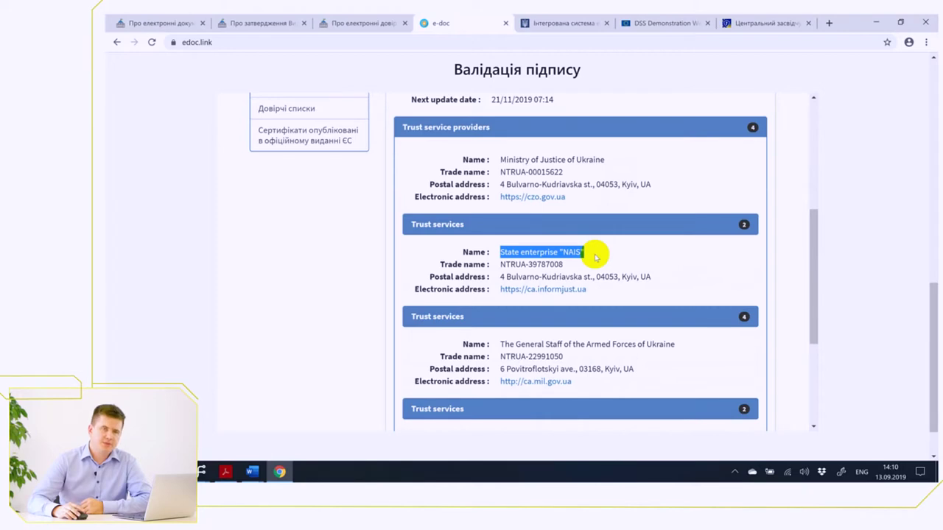
pyautogui.scroll(-3, 594, 254)
pyautogui.moveTo(500, 181); pyautogui.dragTo(671, 181)
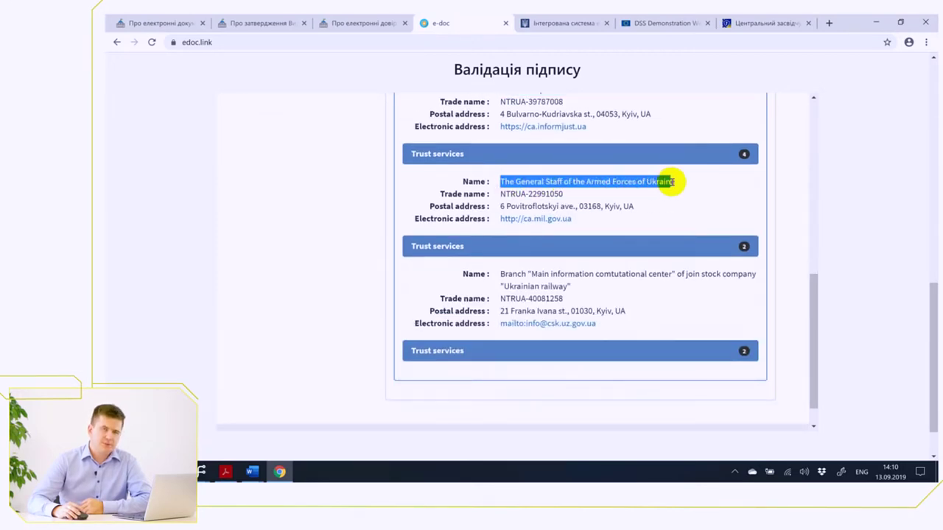
pyautogui.click(499, 274)
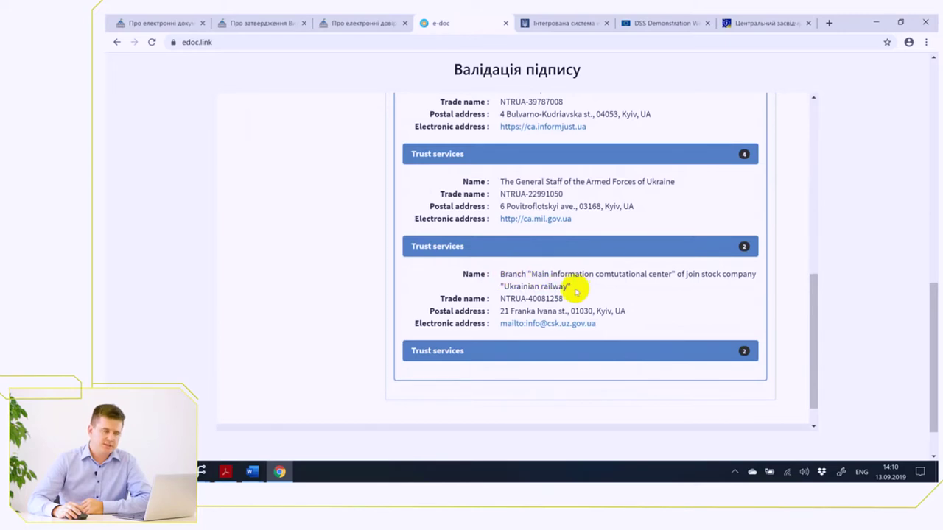
pyautogui.scroll(2, 557, 228)
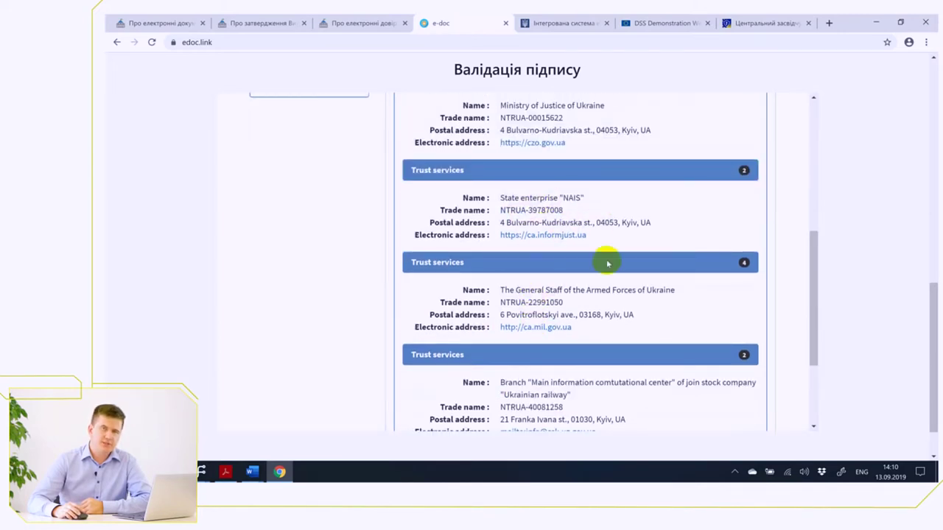
pyautogui.scroll(-1, 607, 263)
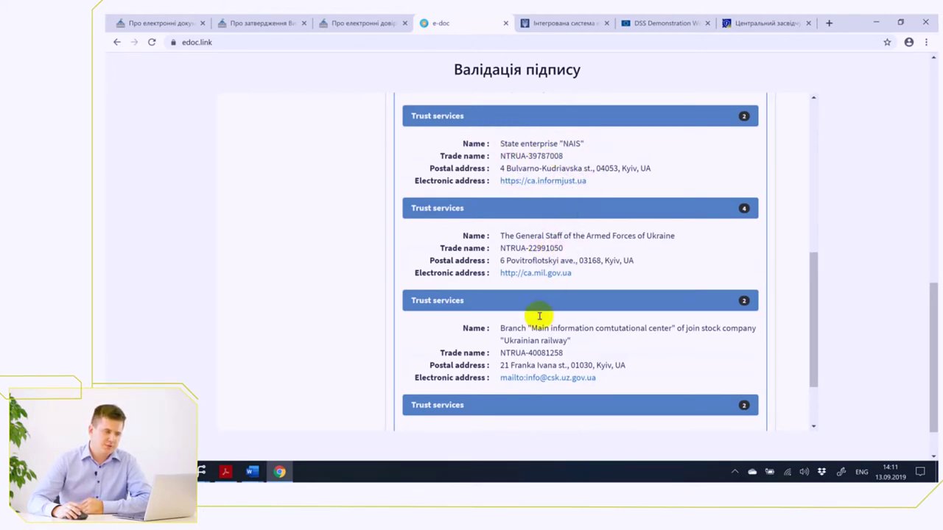
pyautogui.scroll(10, 567, 326)
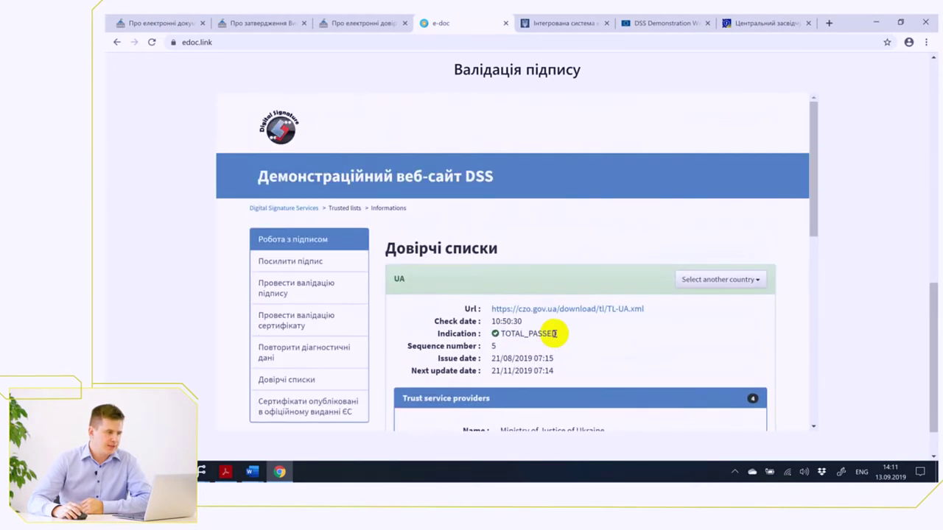
pyautogui.scroll(-3, 554, 333)
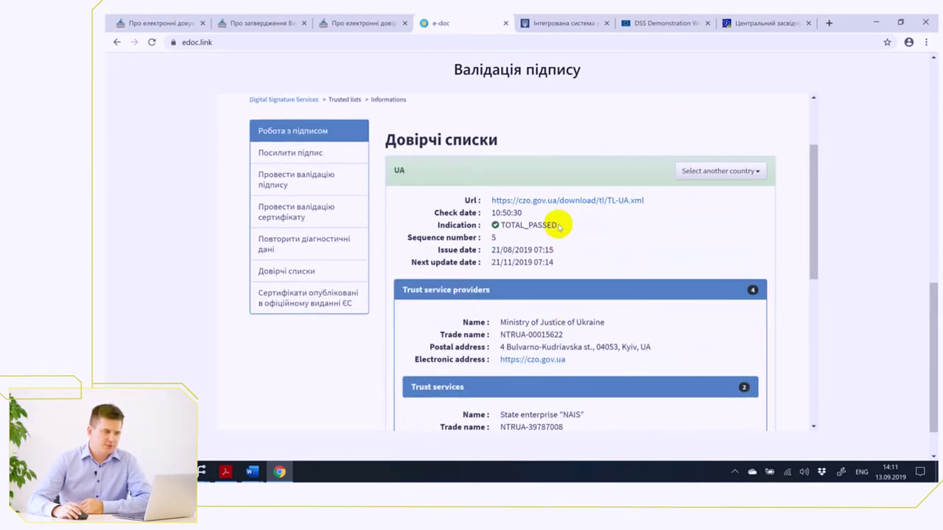
# Validate the signature of signed.zip on the e-doc site and highlight the verification result in the report.
pyautogui.click(321, 179)
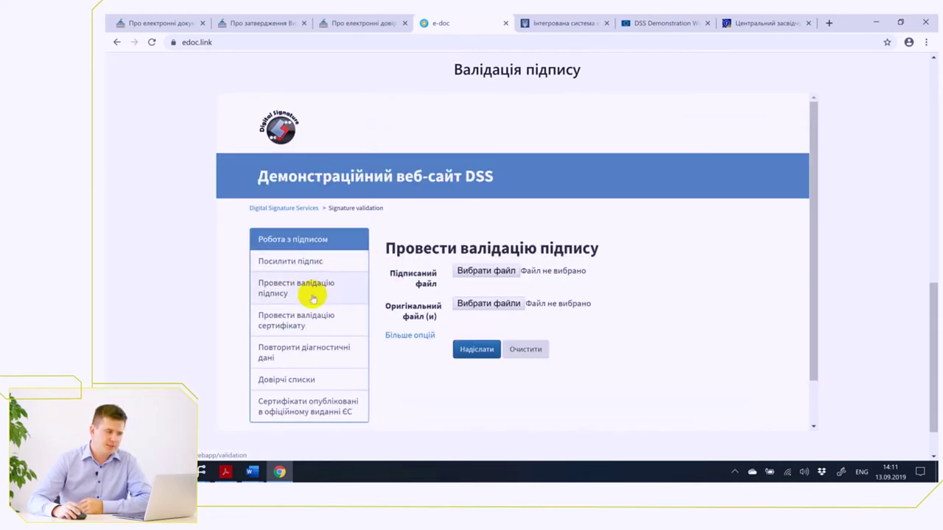
pyautogui.click(465, 271)
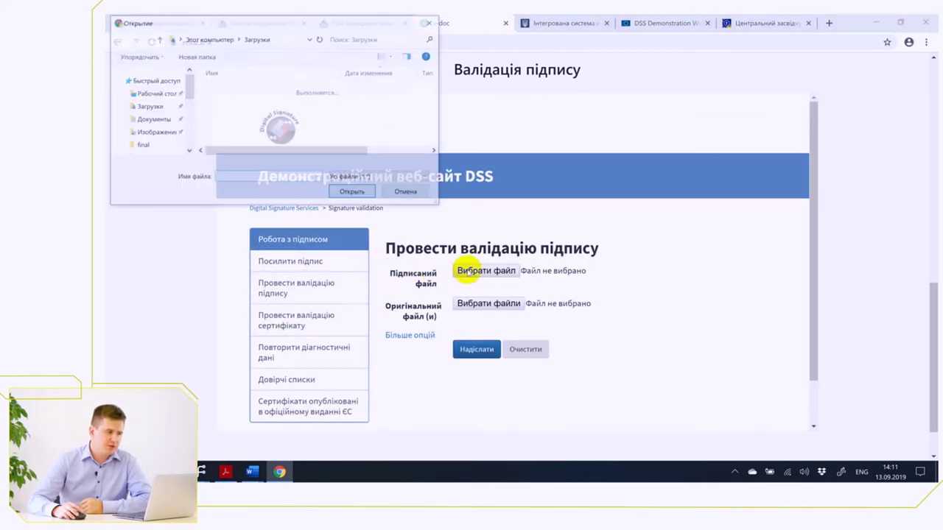
pyautogui.click(259, 115)
pyautogui.click(341, 192)
pyautogui.click(479, 351)
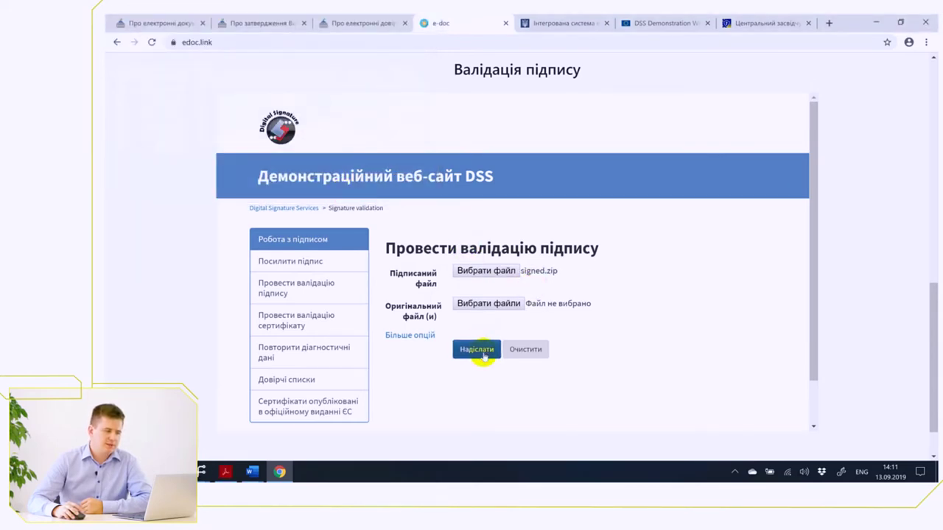
pyautogui.scroll(-2, 560, 287)
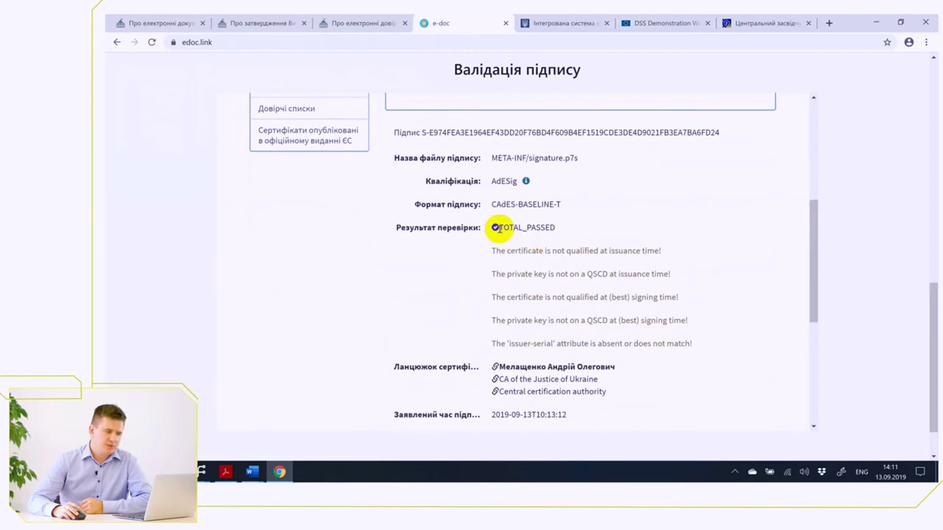
pyautogui.moveTo(497, 227); pyautogui.dragTo(564, 228)
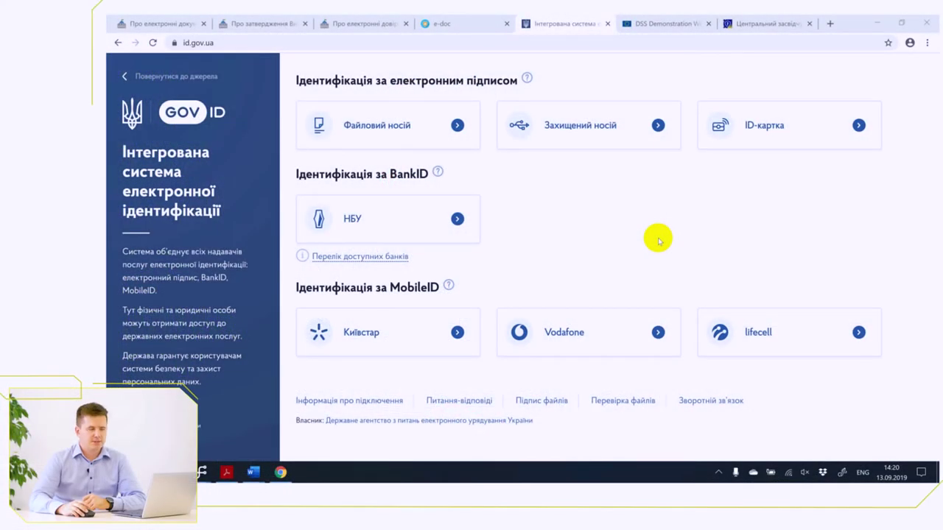
# Switch to the id.gov.ua site, verify the signature of signed.zip on its file verification page and highlight the verification result.
pyautogui.click(226, 44)
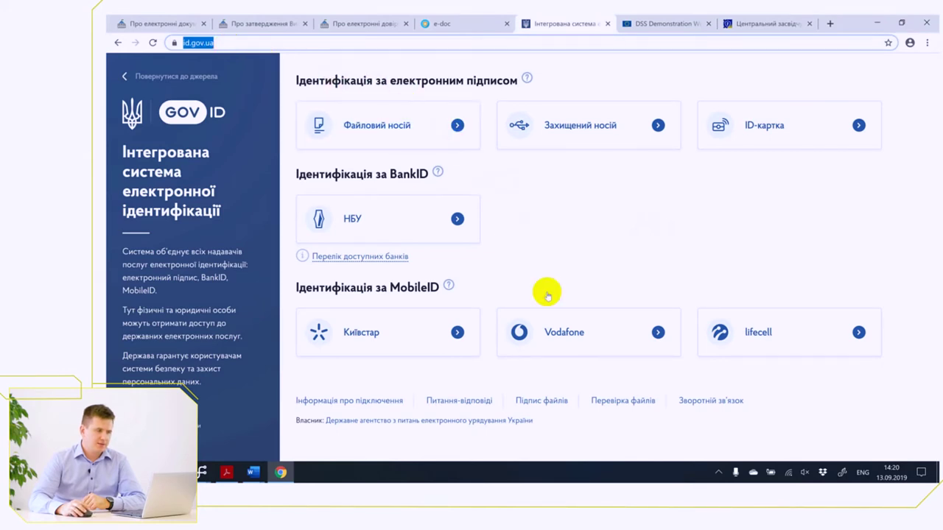
pyautogui.click(634, 406)
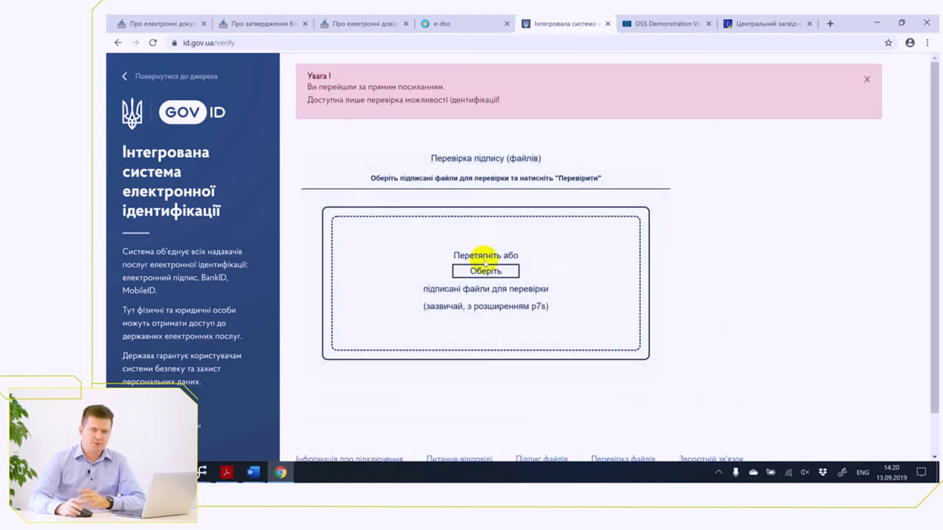
pyautogui.click(488, 271)
pyautogui.click(271, 119)
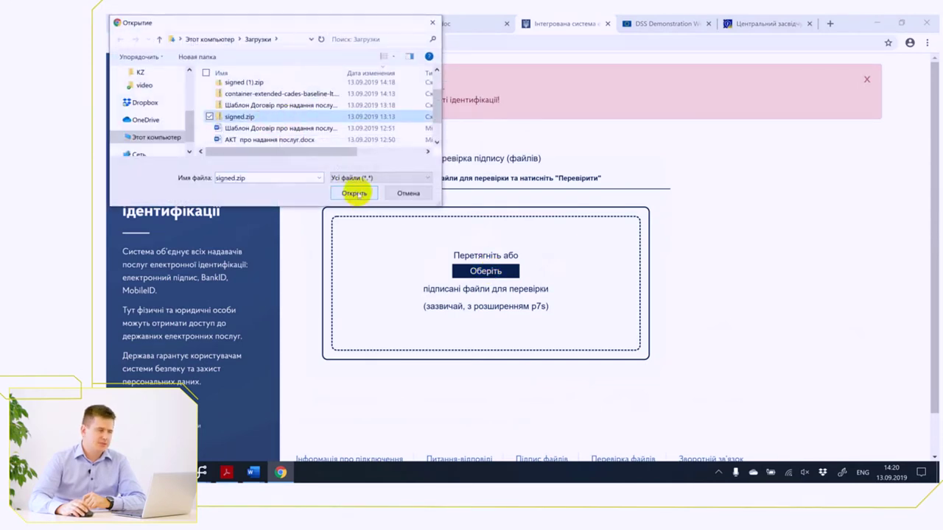
pyautogui.click(354, 193)
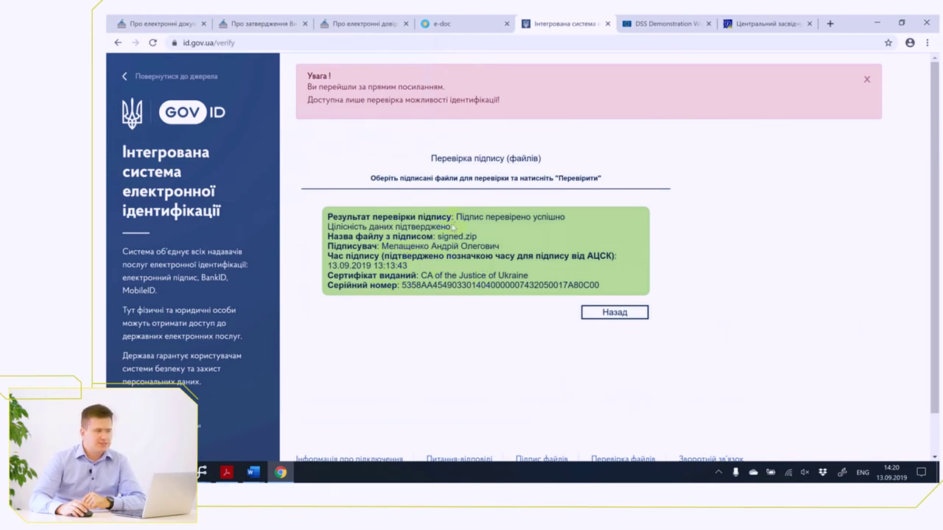
pyautogui.moveTo(458, 217); pyautogui.dragTo(568, 218)
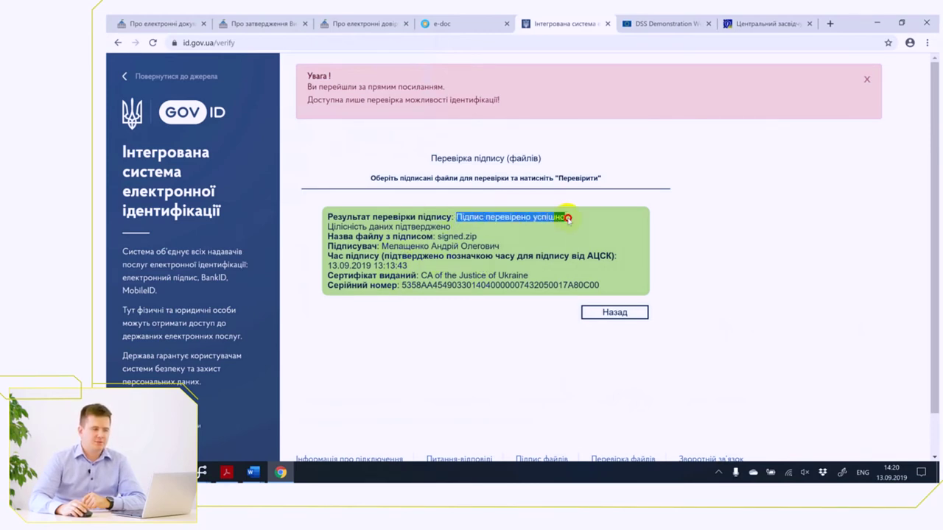
pyautogui.click(563, 233)
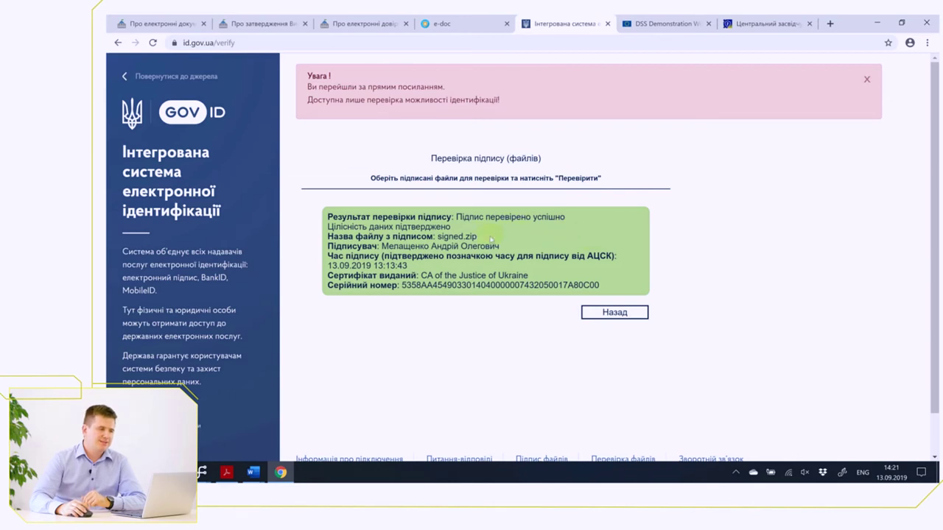
# Return to the e-doc site, load "Шаблон Договір про надання послуг в галузі ІТ + АКТ.docx" for signing and start the signing.
pyautogui.click(448, 27)
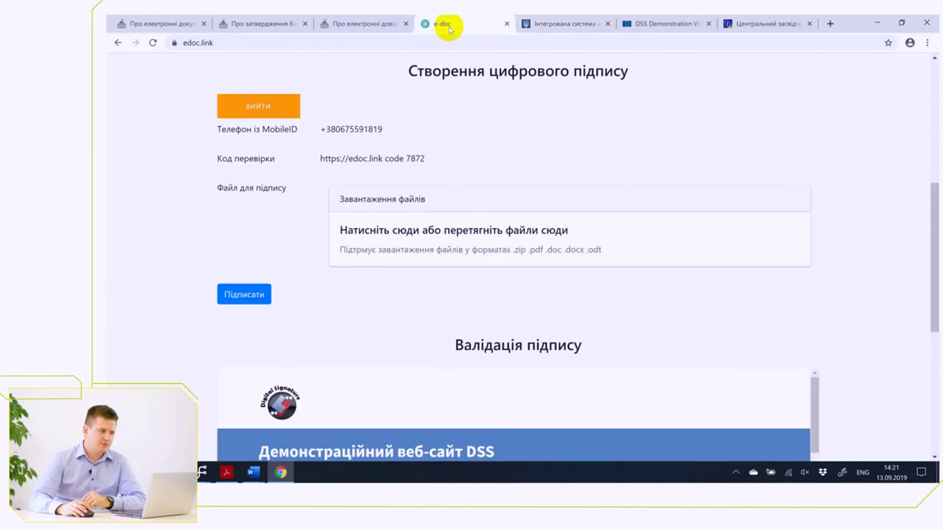
pyautogui.click(736, 473)
pyautogui.click(688, 341)
pyautogui.click(493, 248)
pyautogui.scroll(-3, 243, 103)
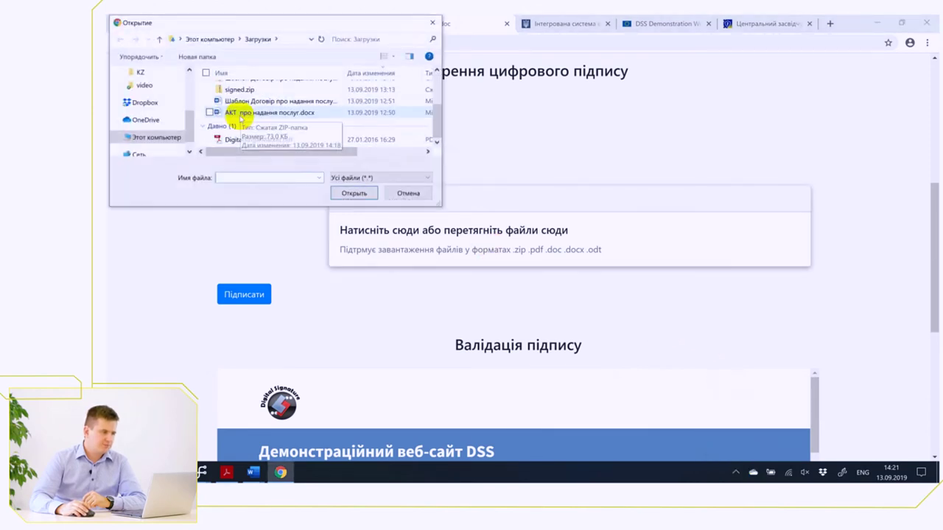
pyautogui.click(257, 100)
pyautogui.click(353, 193)
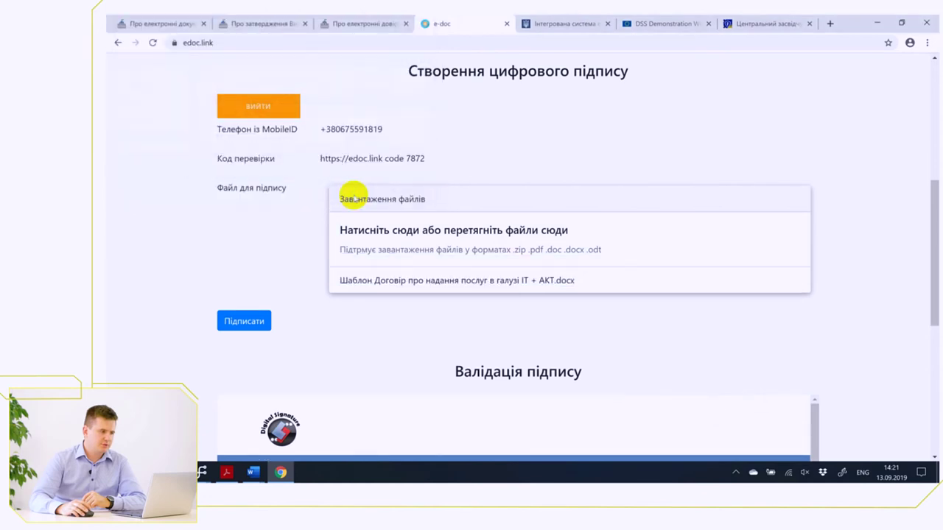
pyautogui.click(273, 321)
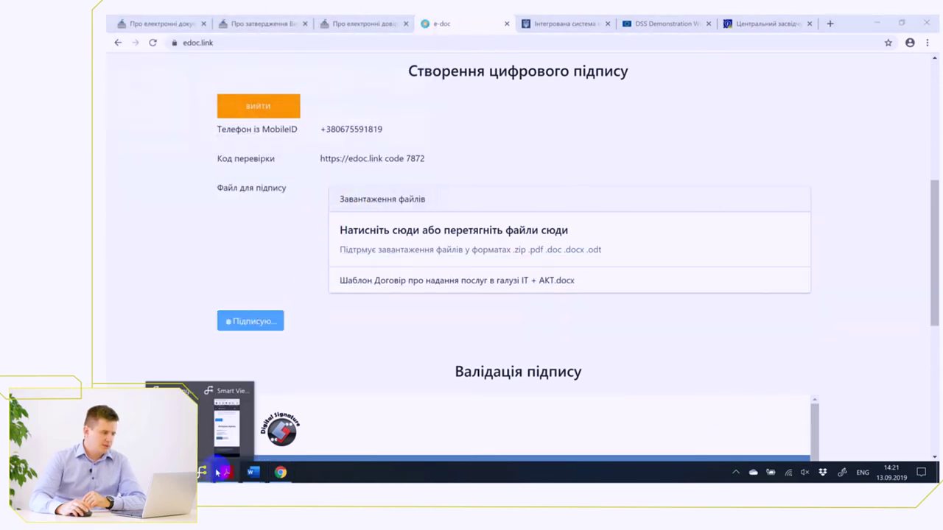
# Bring up the mirrored phone screen in Smart View beside the page and authorize the signing with the MobileID authentication PIN.
pyautogui.click(226, 424)
pyautogui.moveTo(225, 42); pyautogui.dragTo(767, 53)
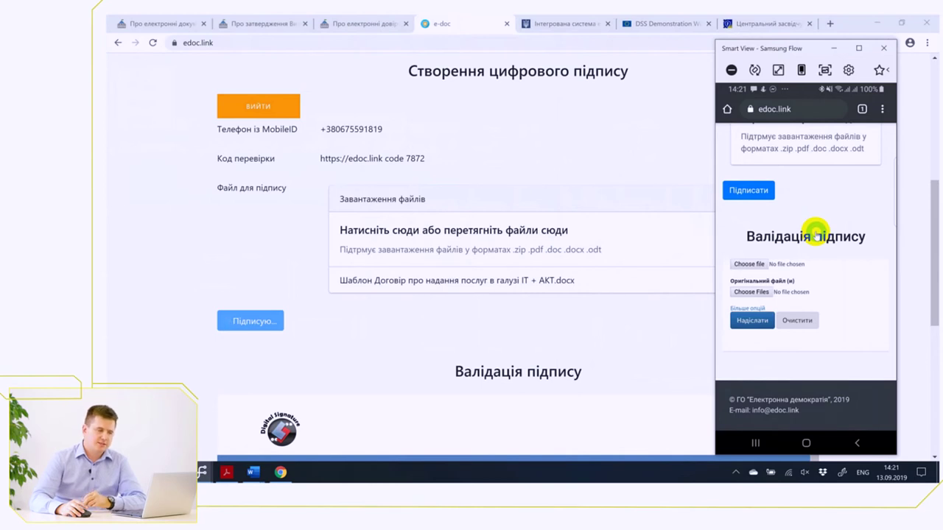
pyautogui.click(847, 406)
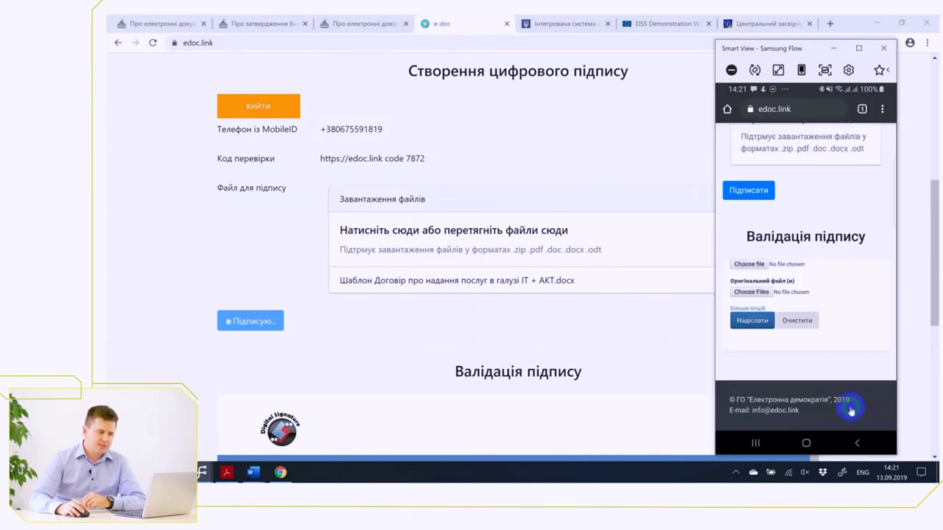
pyautogui.click(847, 404)
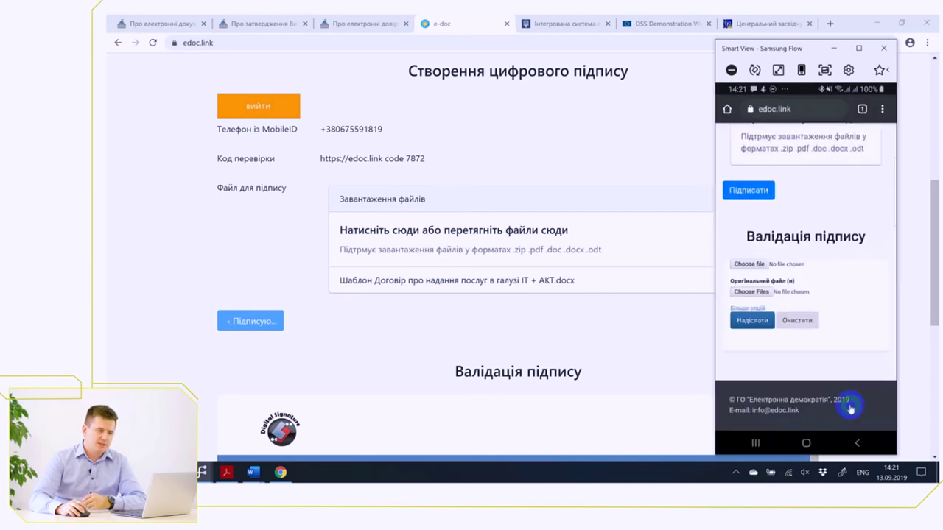
pyautogui.click(847, 402)
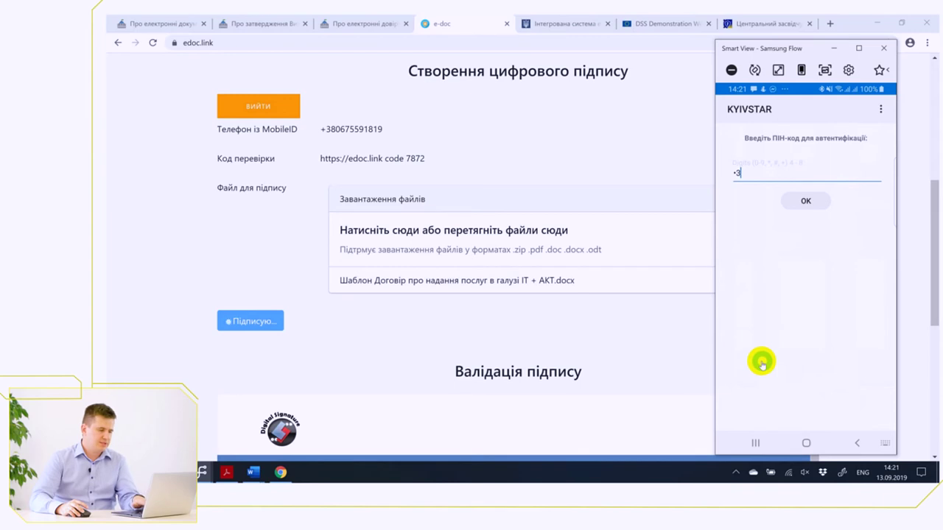
pyautogui.click(805, 201)
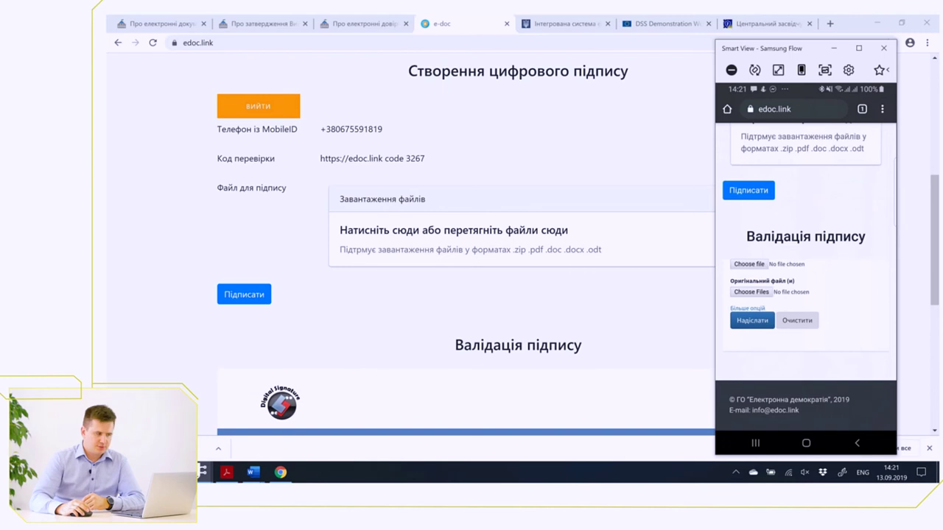
# Minimize the phone mirror, validate the newly signed container signed (3).zip on the e-doc site and view its verification result.
pyautogui.scroll(-5, 193, 343)
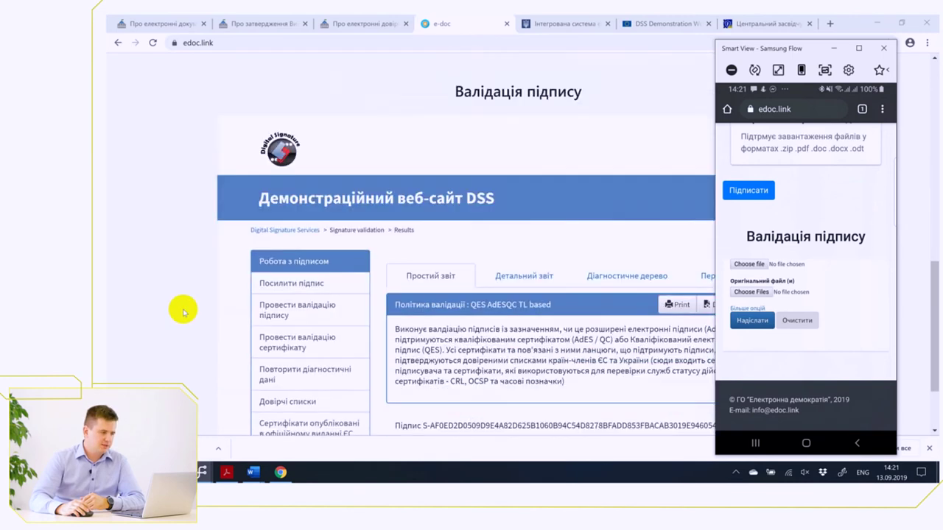
pyautogui.click(836, 47)
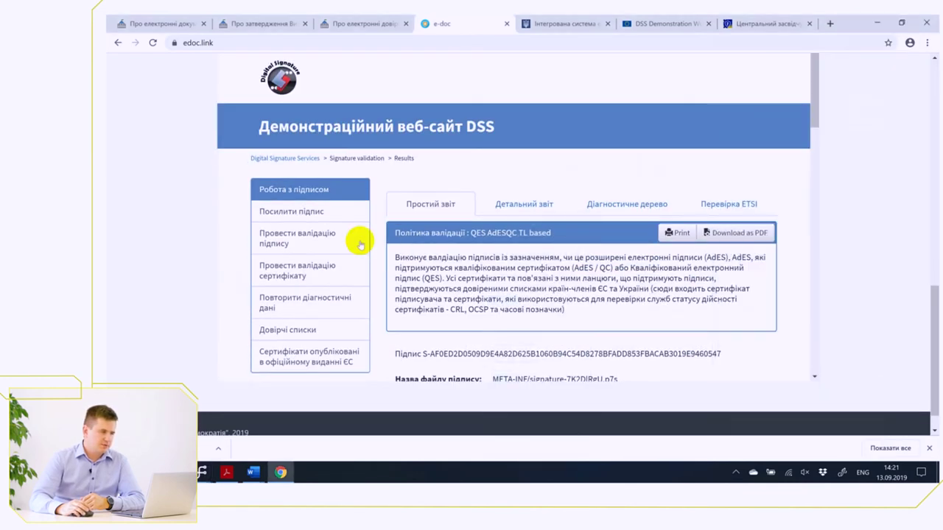
pyautogui.click(312, 235)
pyautogui.click(486, 221)
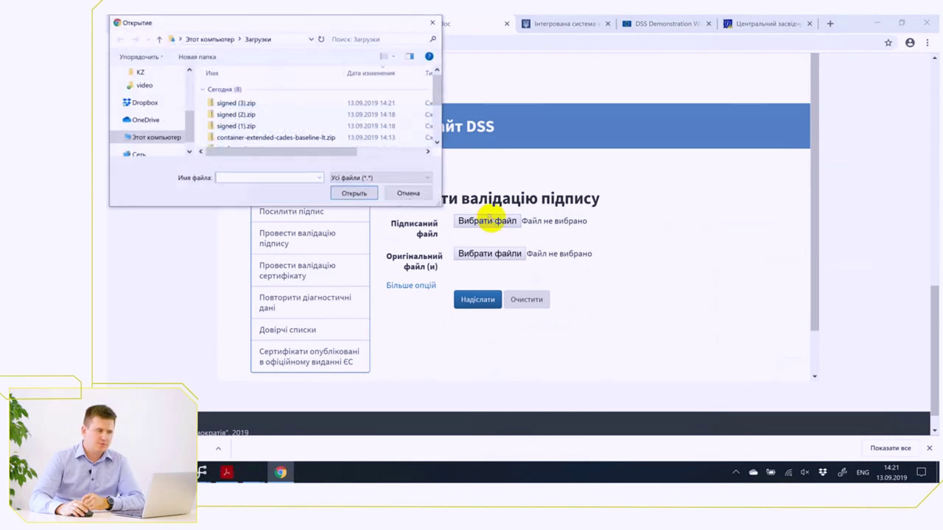
pyautogui.doubleClick(266, 103)
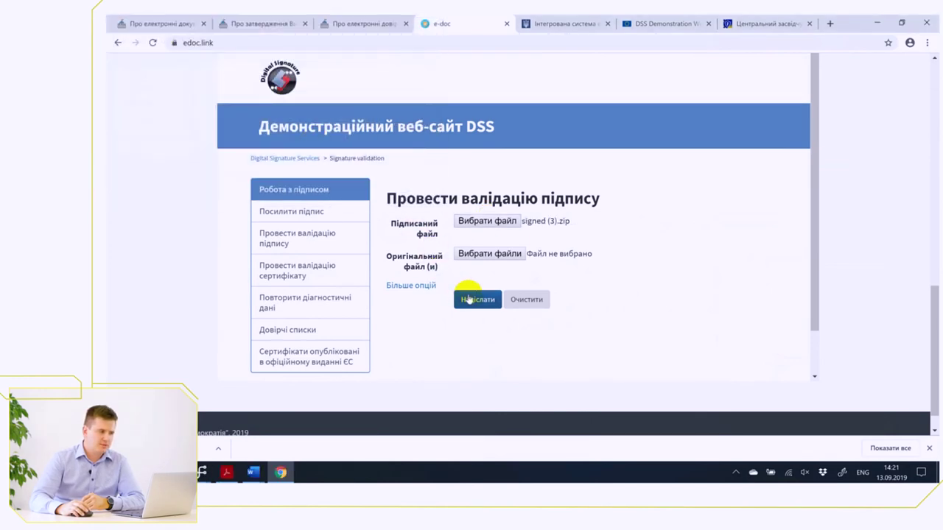
pyautogui.click(469, 297)
pyautogui.scroll(-3, 626, 256)
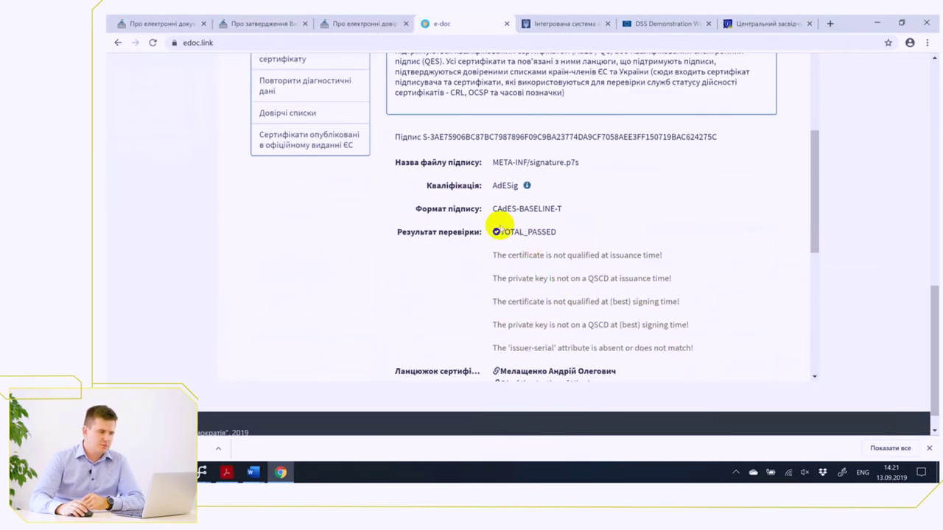
# Highlight the overall verification result and the signer's name in the certificate chain of the e-doc validation report.
pyautogui.doubleClick(554, 232)
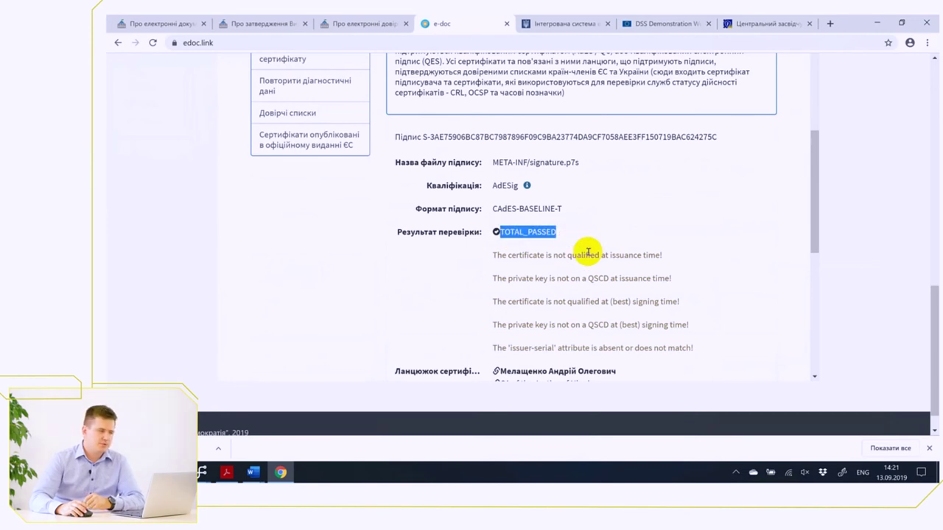
pyautogui.scroll(-2, 588, 253)
pyautogui.moveTo(501, 263); pyautogui.dragTo(627, 269)
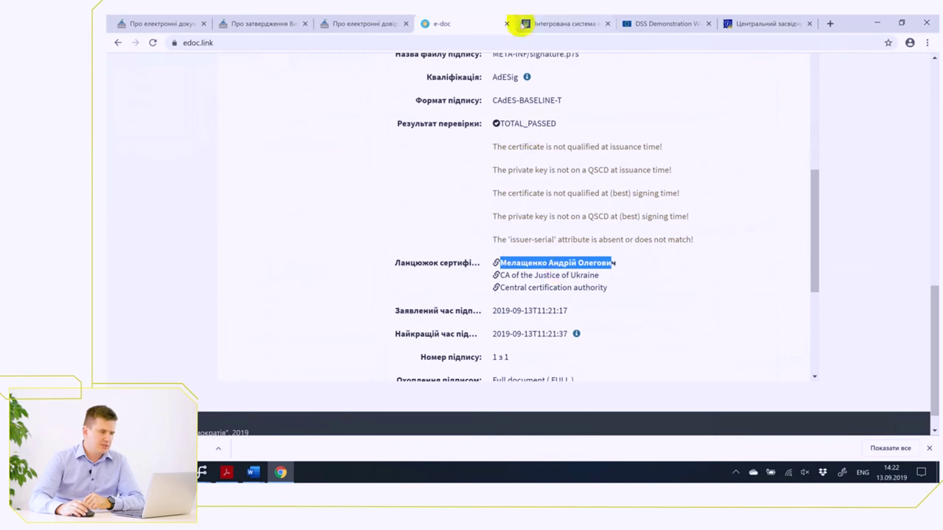
# Switch to the id.gov.ua site, clear the previous verification and verify the signature of signed (3).zip.
pyautogui.click(544, 23)
pyautogui.click(607, 312)
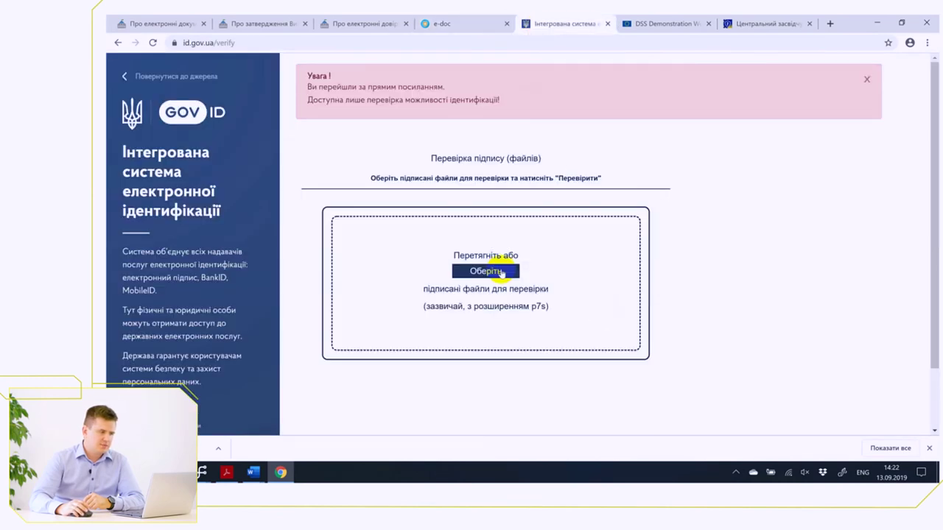
pyautogui.click(496, 272)
pyautogui.click(271, 103)
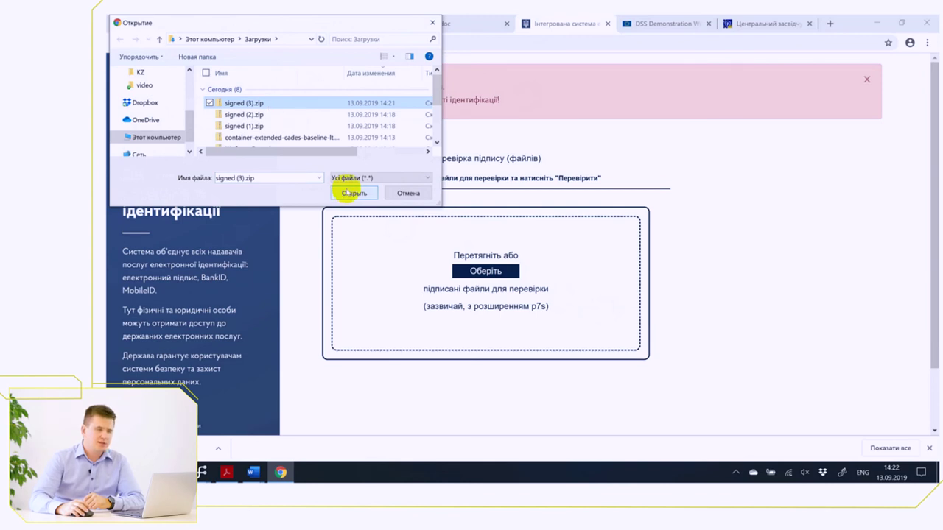
pyautogui.click(348, 193)
# Highlight the verification outcome, the signer's name and the signing time in the id.gov.ua result.
pyautogui.moveTo(455, 217); pyautogui.dragTo(566, 217)
pyautogui.moveTo(385, 247); pyautogui.dragTo(528, 251)
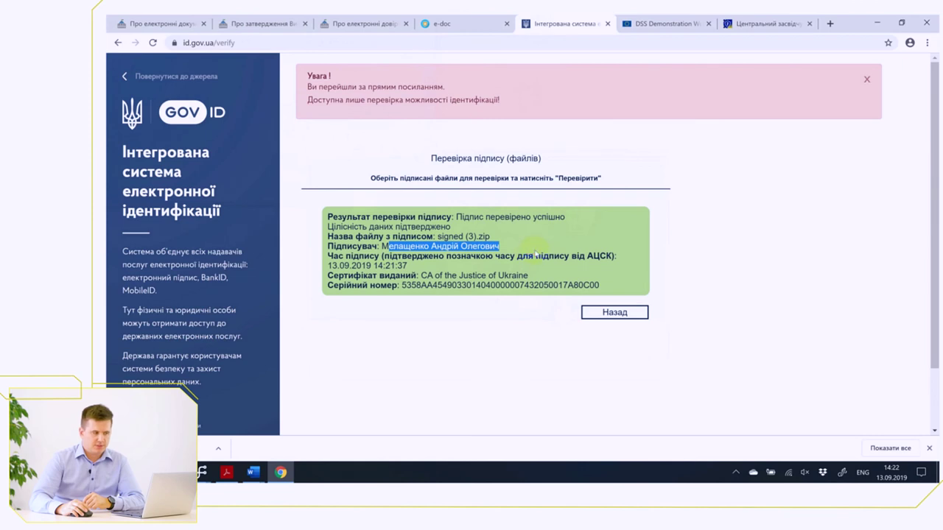
pyautogui.moveTo(372, 266); pyautogui.dragTo(408, 266)
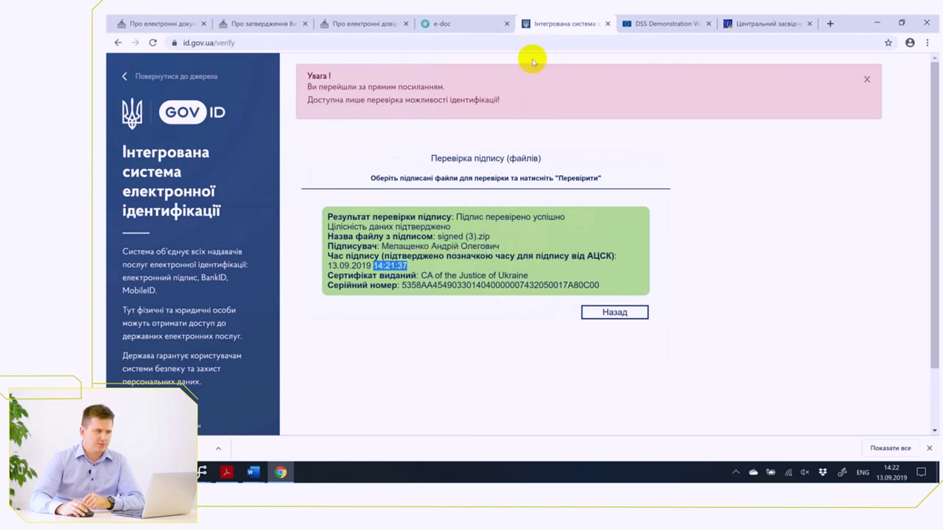
# Compare the signer and signing time in the e-doc report with the id.gov.ua result, returning to the id.gov.ua page.
pyautogui.click(446, 24)
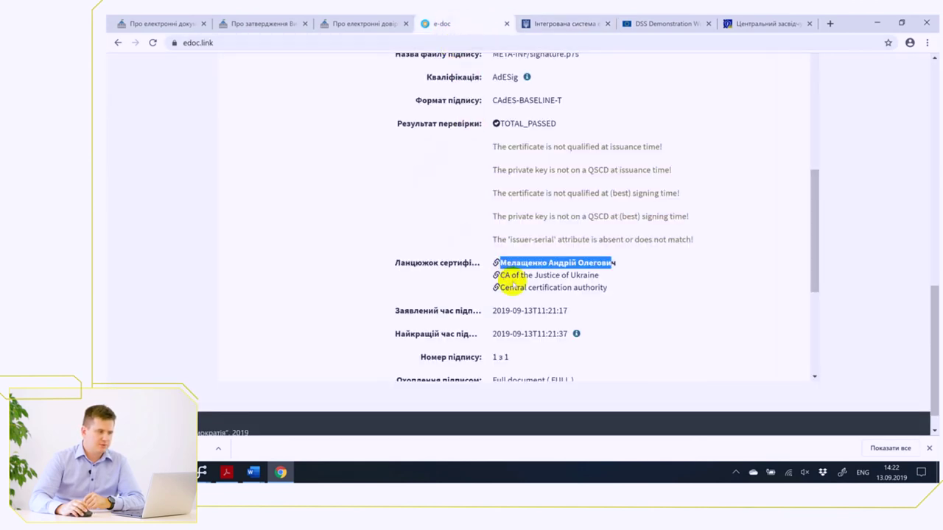
pyautogui.click(567, 24)
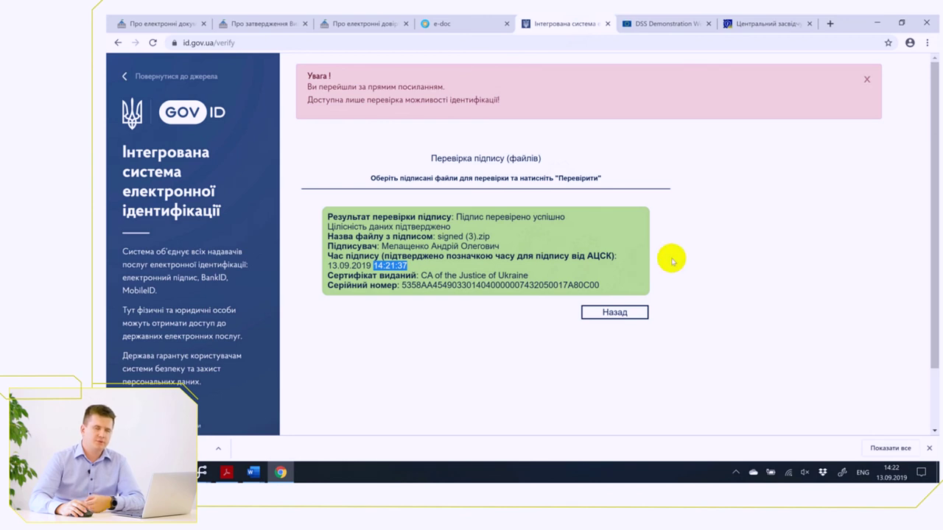
pyautogui.click(733, 476)
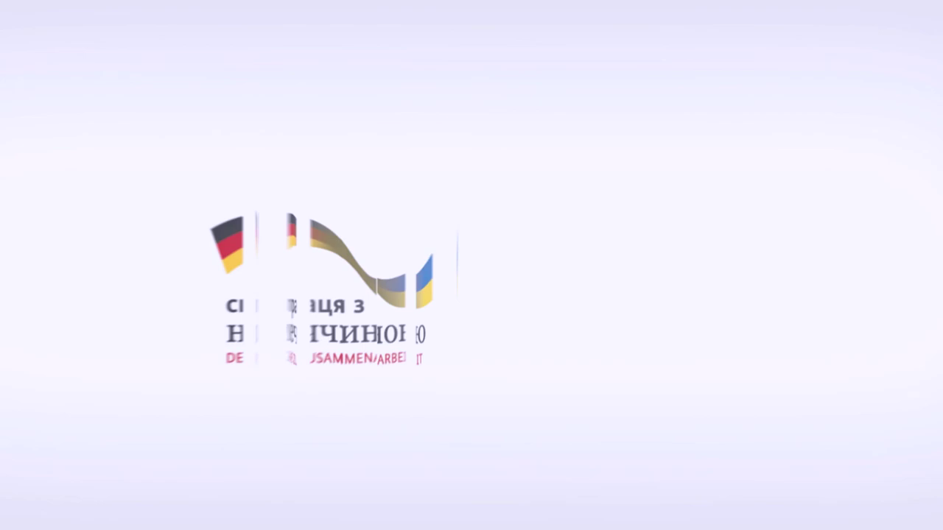